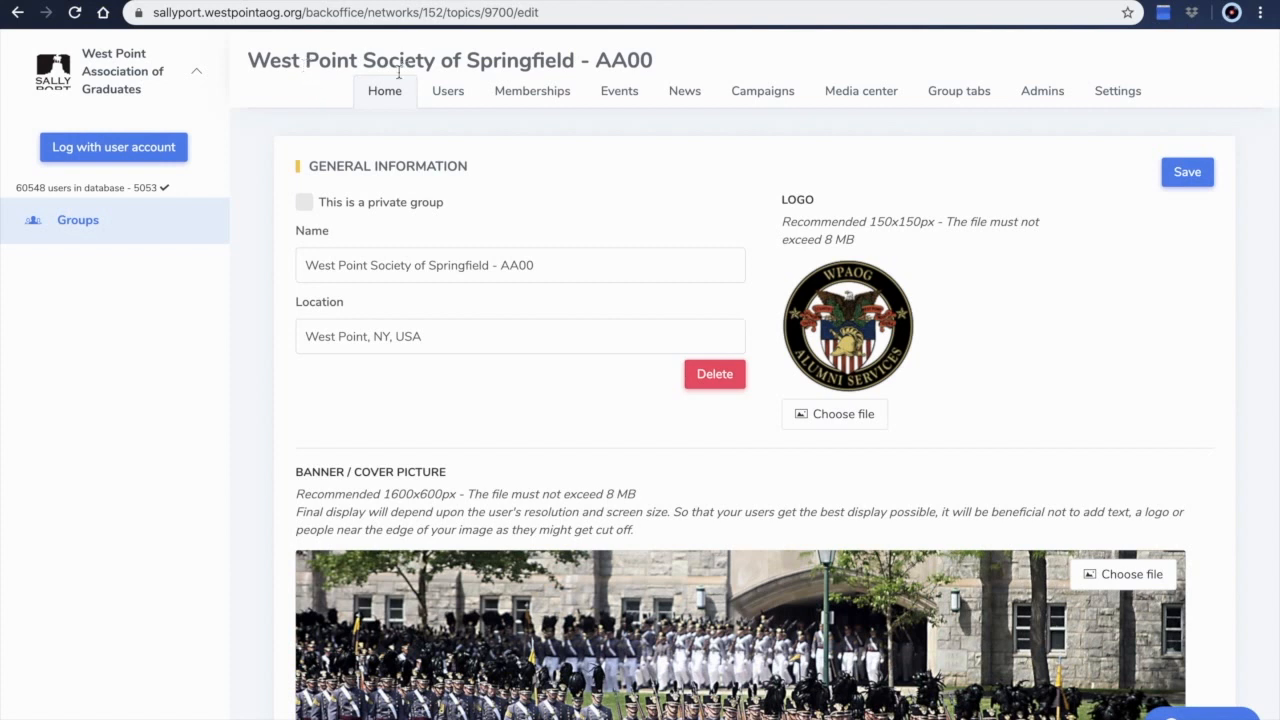
Create a new event for the group and title it Sallyport Test Event
{"action": "left_click", "coordinate": [620, 92]}
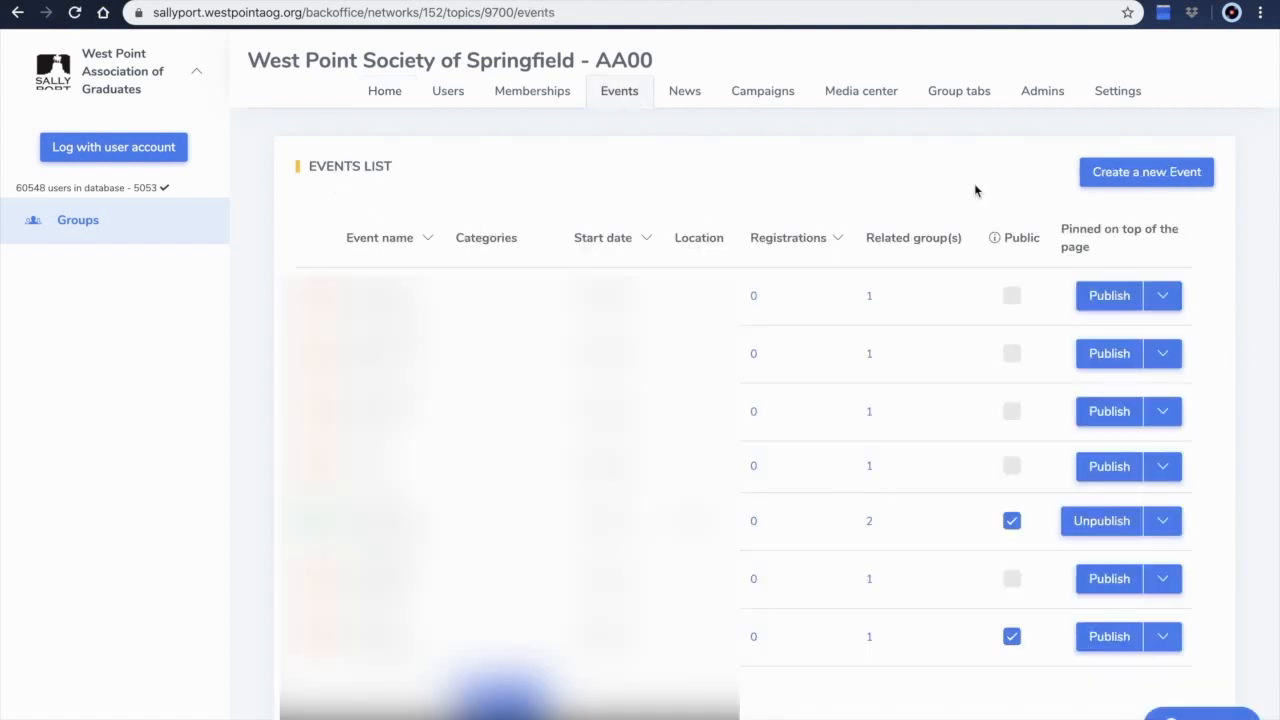
{"action": "left_click", "coordinate": [1167, 174]}
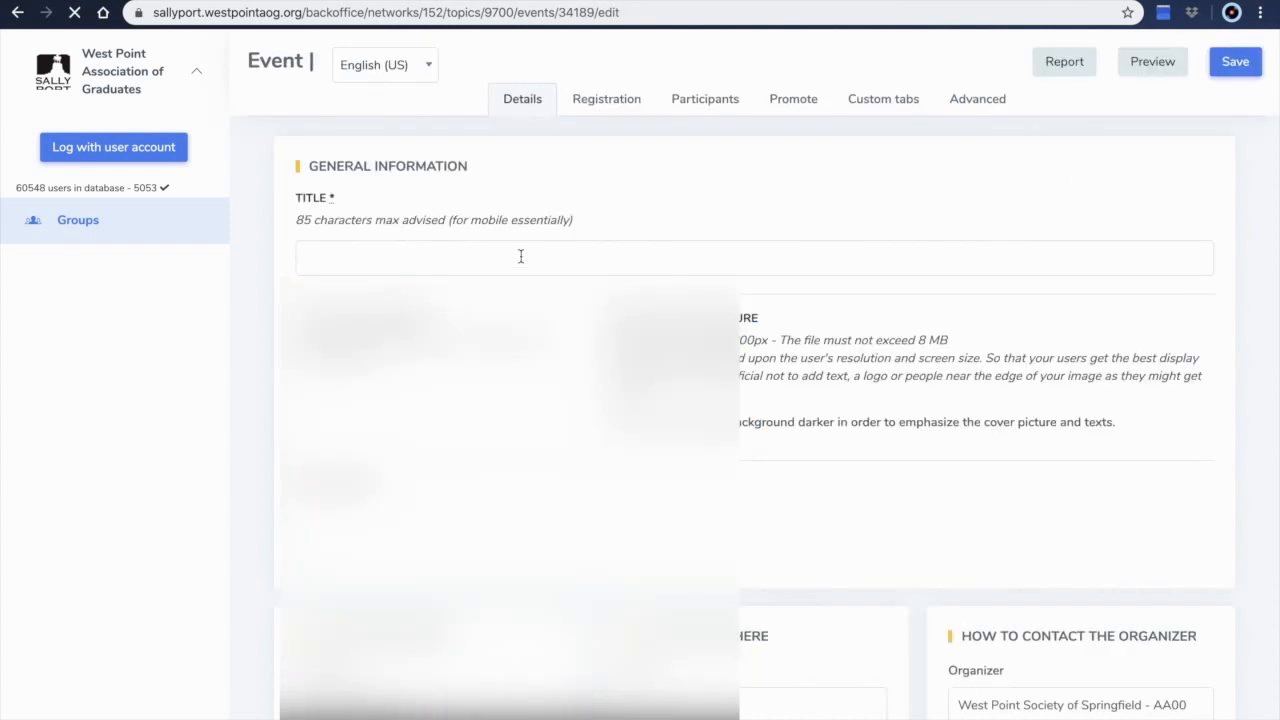
{"action": "left_click", "coordinate": [393, 254]}
{"action": "type", "text": "S"}
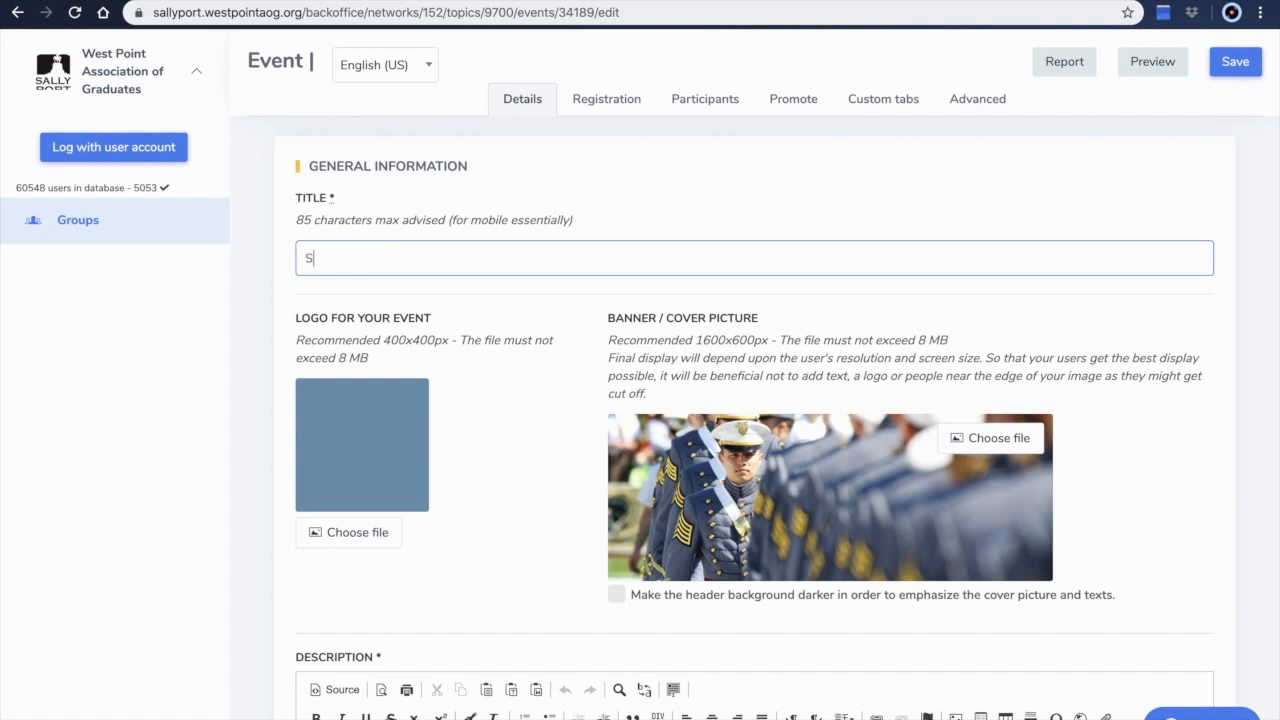
{"action": "type", "text": "allyport Test Event"}
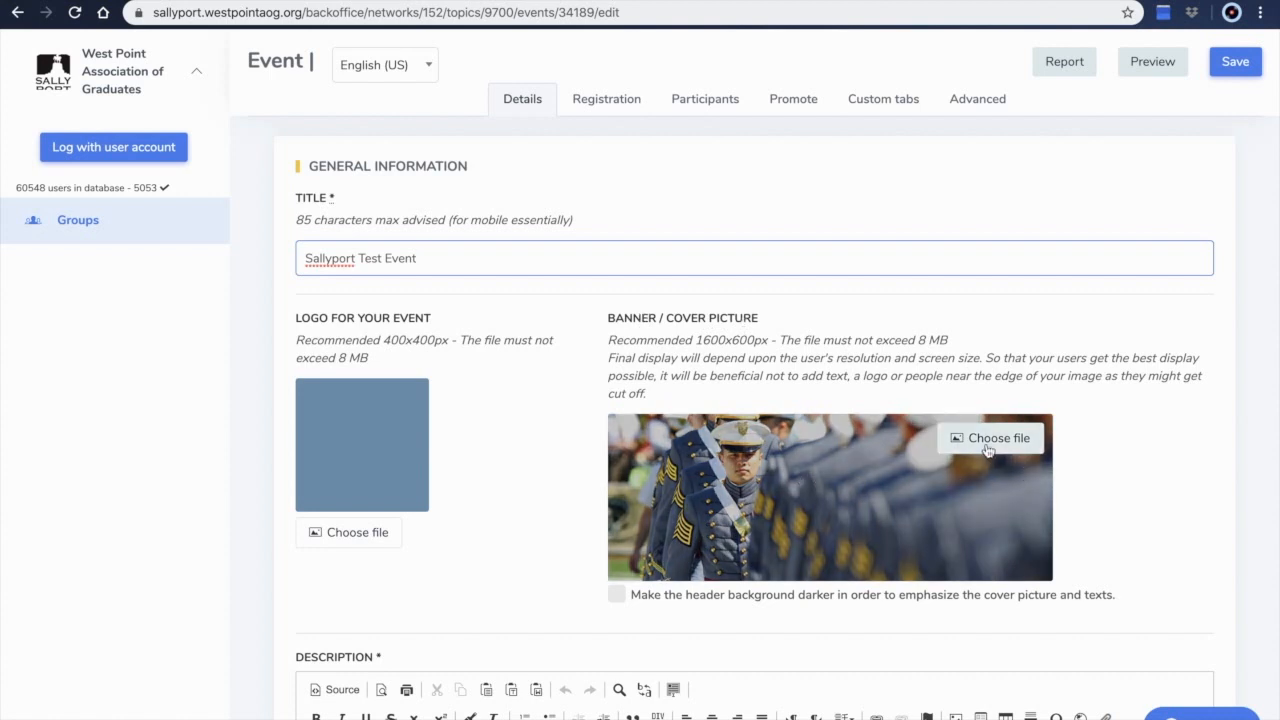
Enter the description "This event isn't real and is for test purposes only!"
{"action": "scroll", "coordinate": [487, 510], "scroll_direction": "down", "scroll_amount": 2}
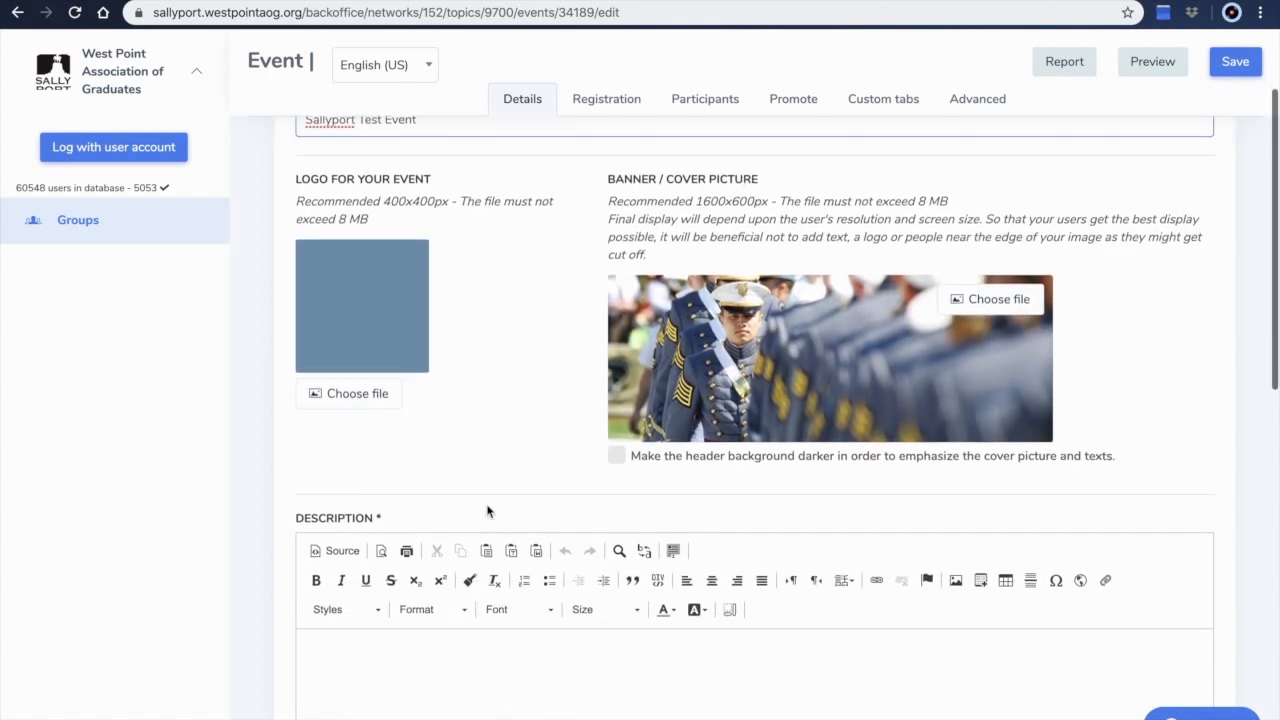
{"action": "scroll", "coordinate": [487, 510], "scroll_direction": "down", "scroll_amount": 1}
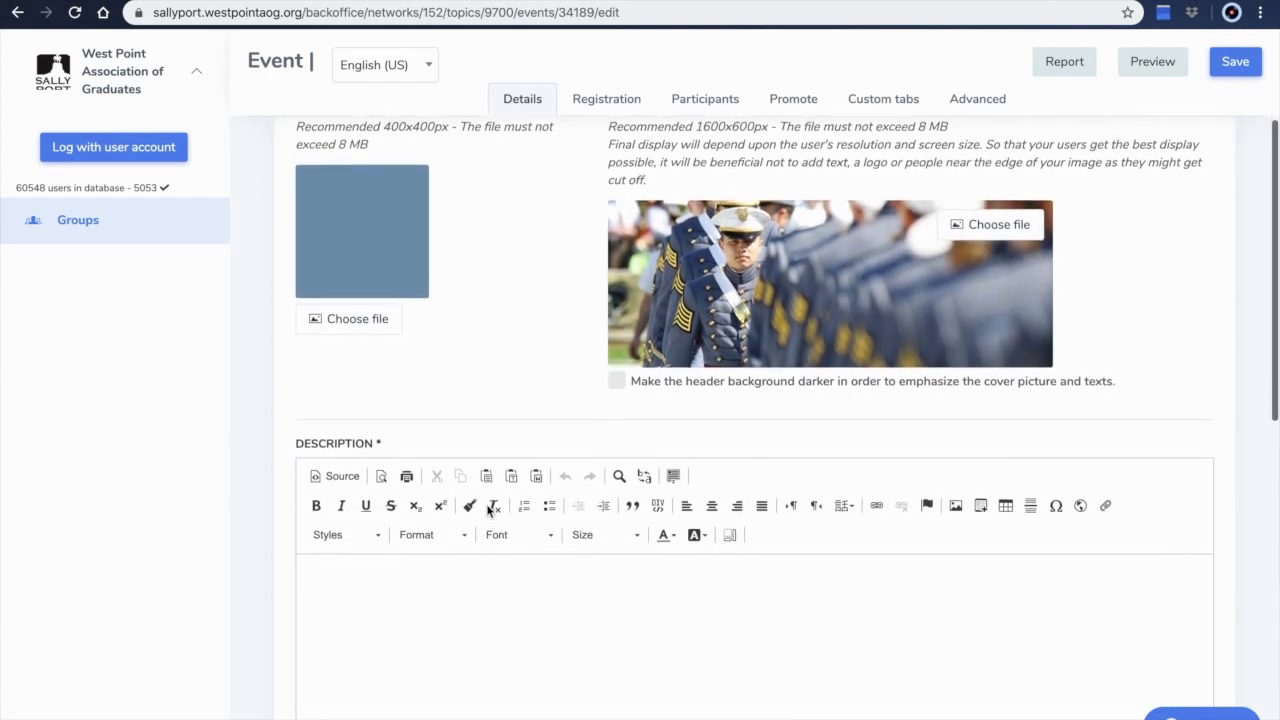
{"action": "left_click", "coordinate": [387, 621]}
{"action": "type", "text": "This eve"}
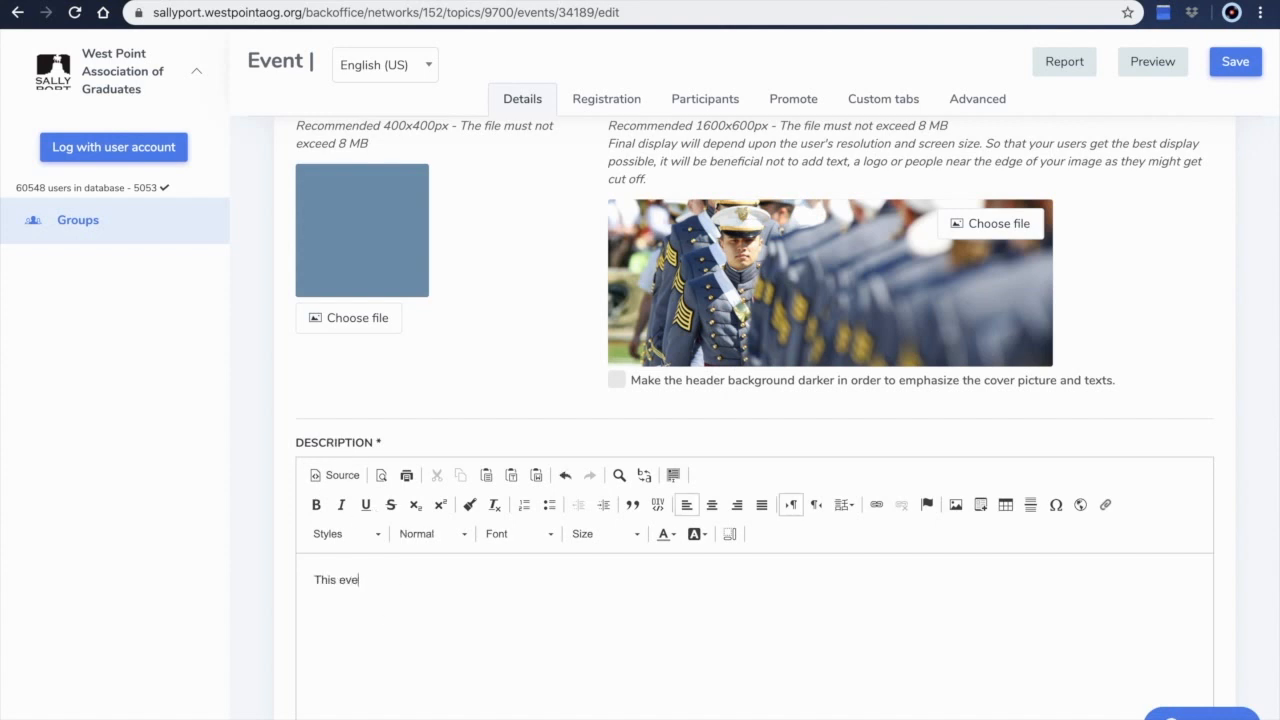
{"action": "type", "text": "nt isn't real and is for test purposes only"}
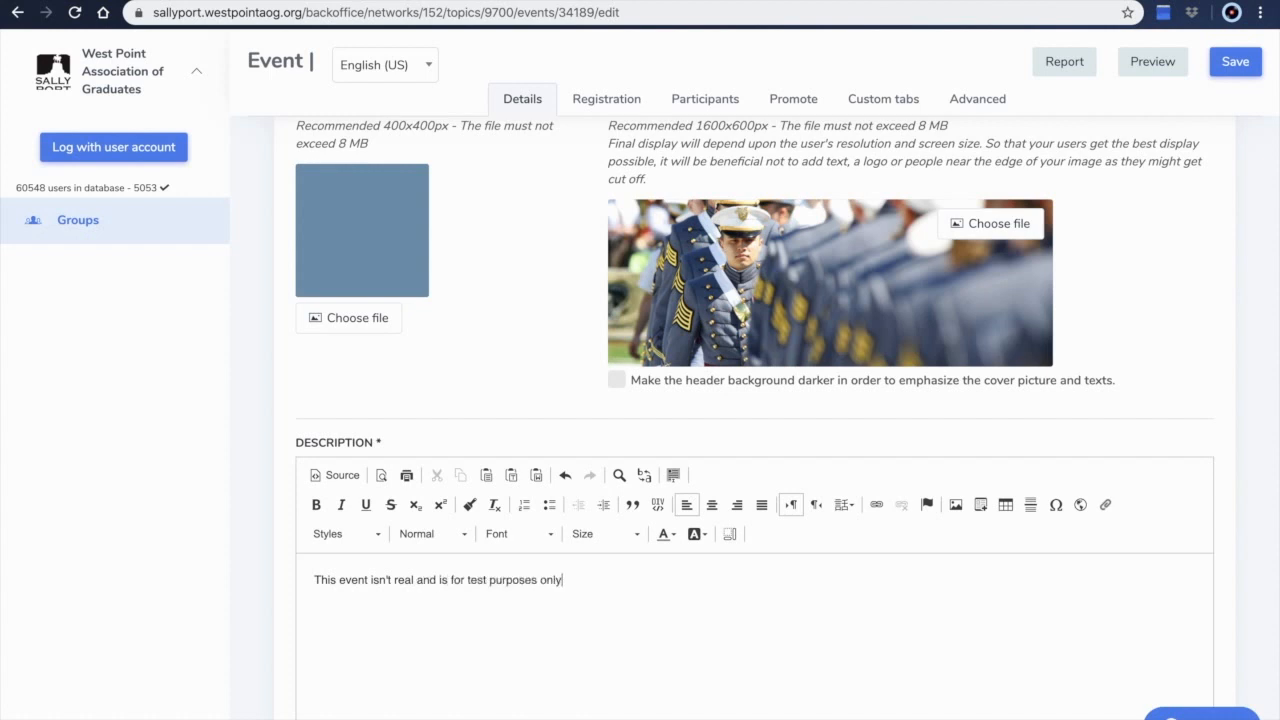
{"action": "type", "text": "!"}
Set the start date to 2020/04/20 15:00 and the end date to 2020/04/20 16:00
{"action": "scroll", "coordinate": [543, 585], "scroll_direction": "down", "scroll_amount": 1}
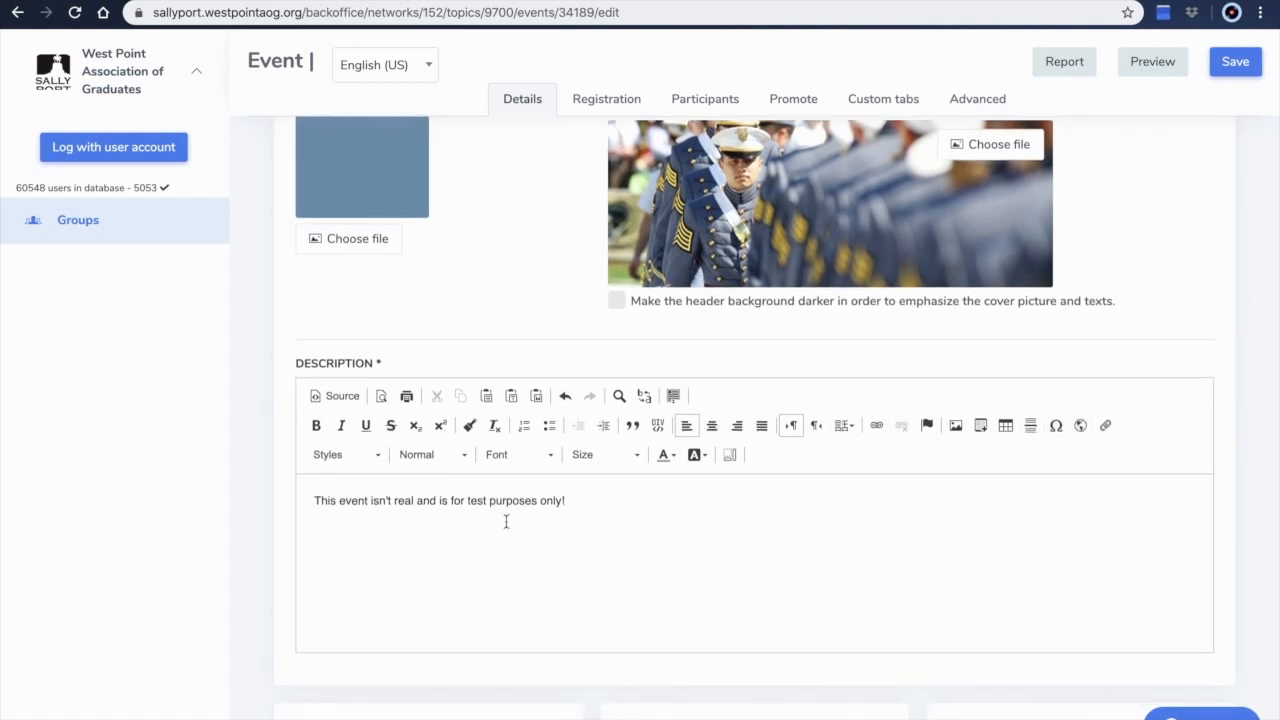
{"action": "scroll", "coordinate": [505, 520], "scroll_direction": "down", "scroll_amount": 3}
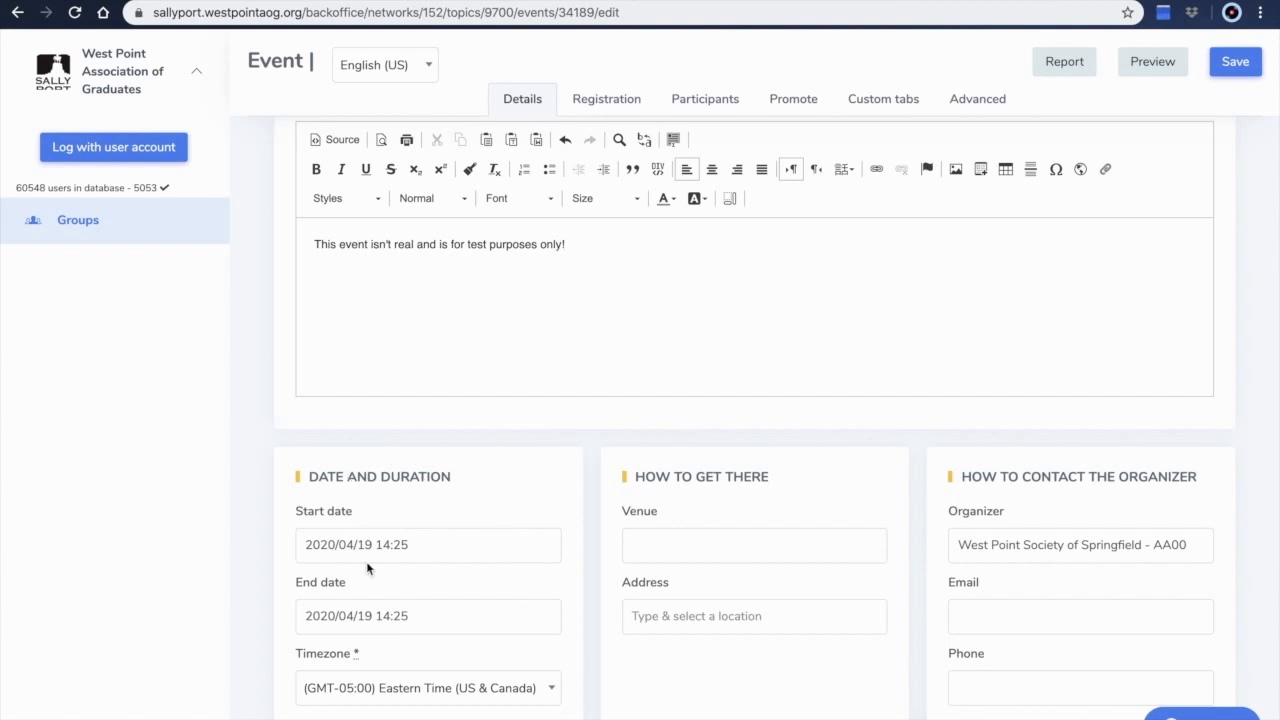
{"action": "left_click", "coordinate": [348, 557]}
{"action": "left_click", "coordinate": [350, 693]}
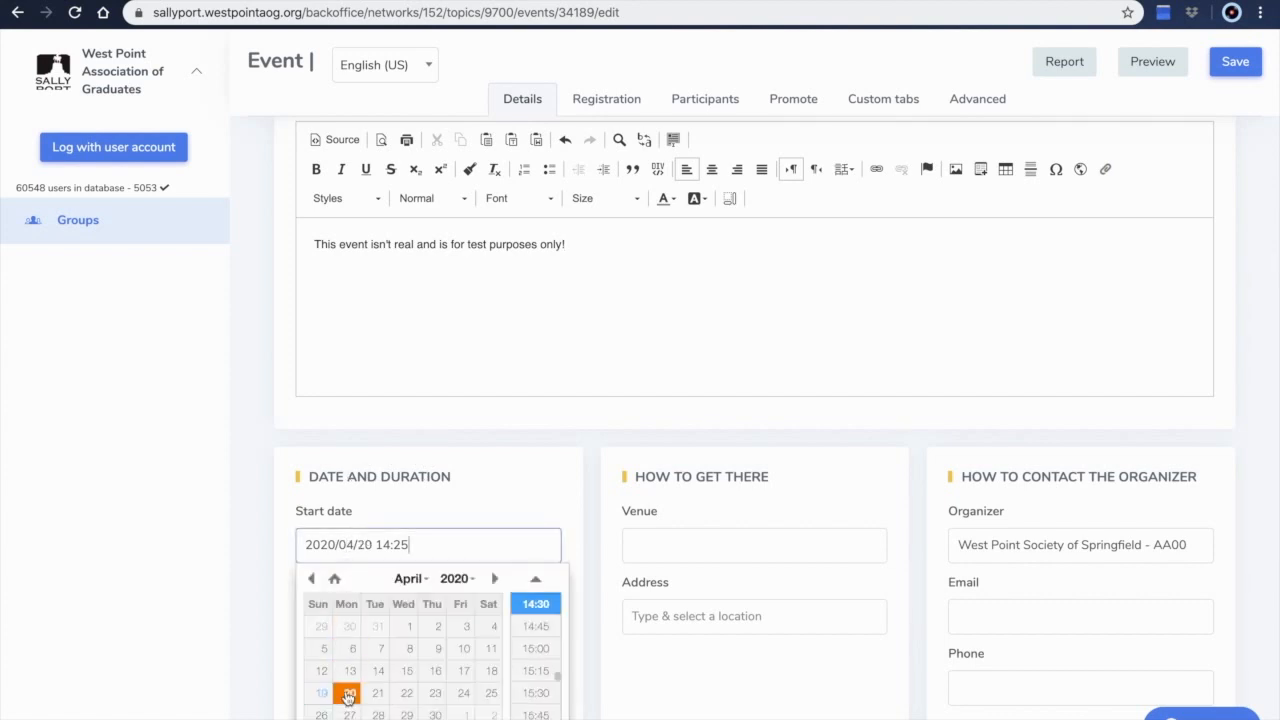
{"action": "left_click", "coordinate": [536, 649]}
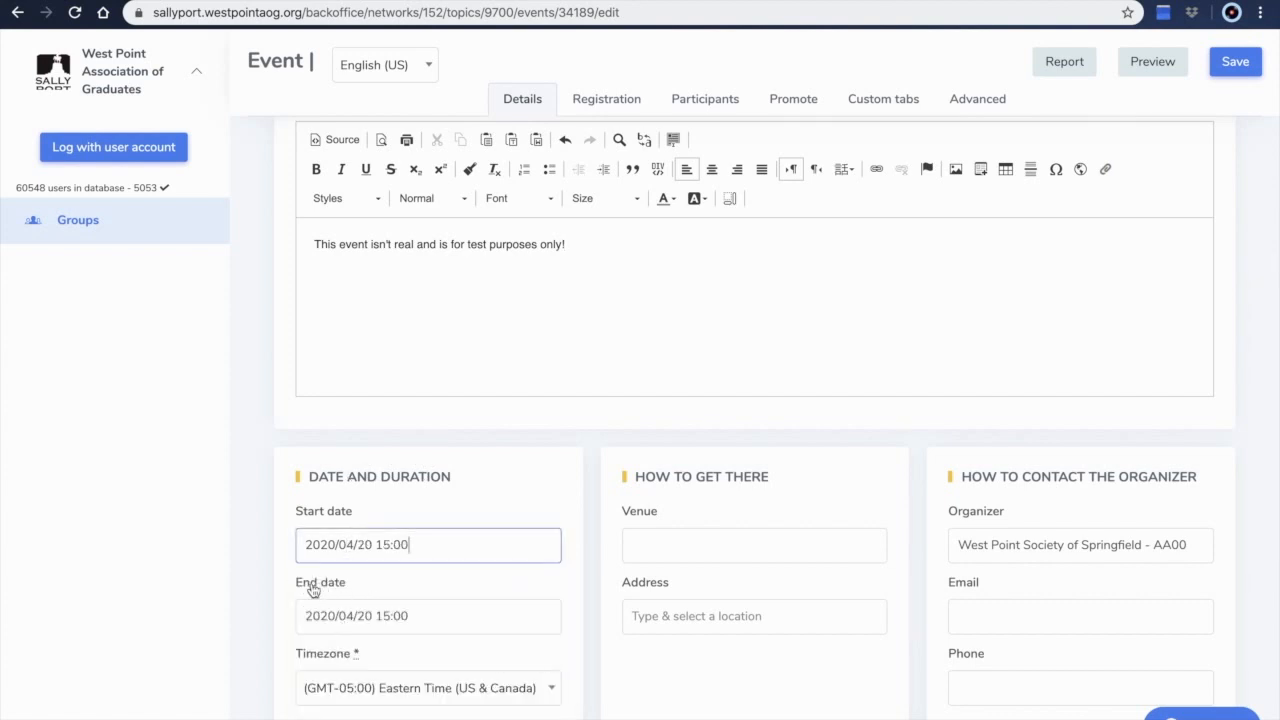
{"action": "left_click", "coordinate": [357, 615]}
{"action": "left_click", "coordinate": [536, 536]}
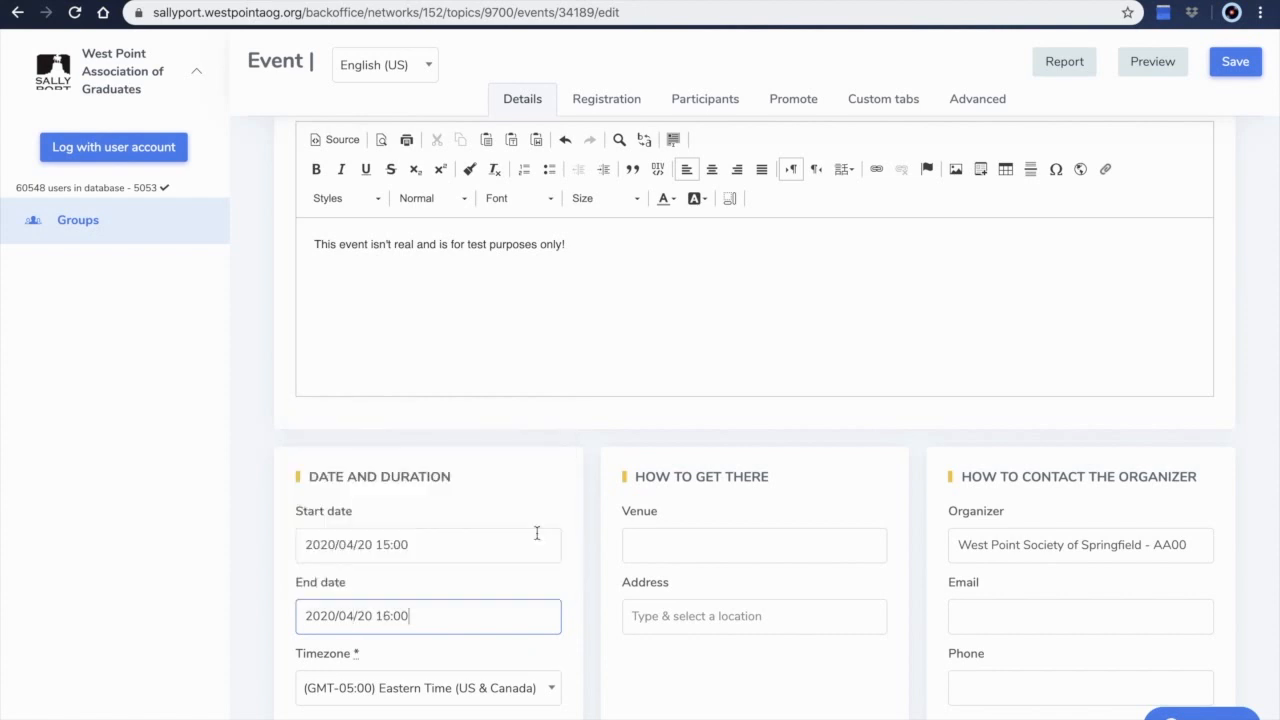
{"action": "scroll", "coordinate": [431, 654], "scroll_direction": "down", "scroll_amount": 2}
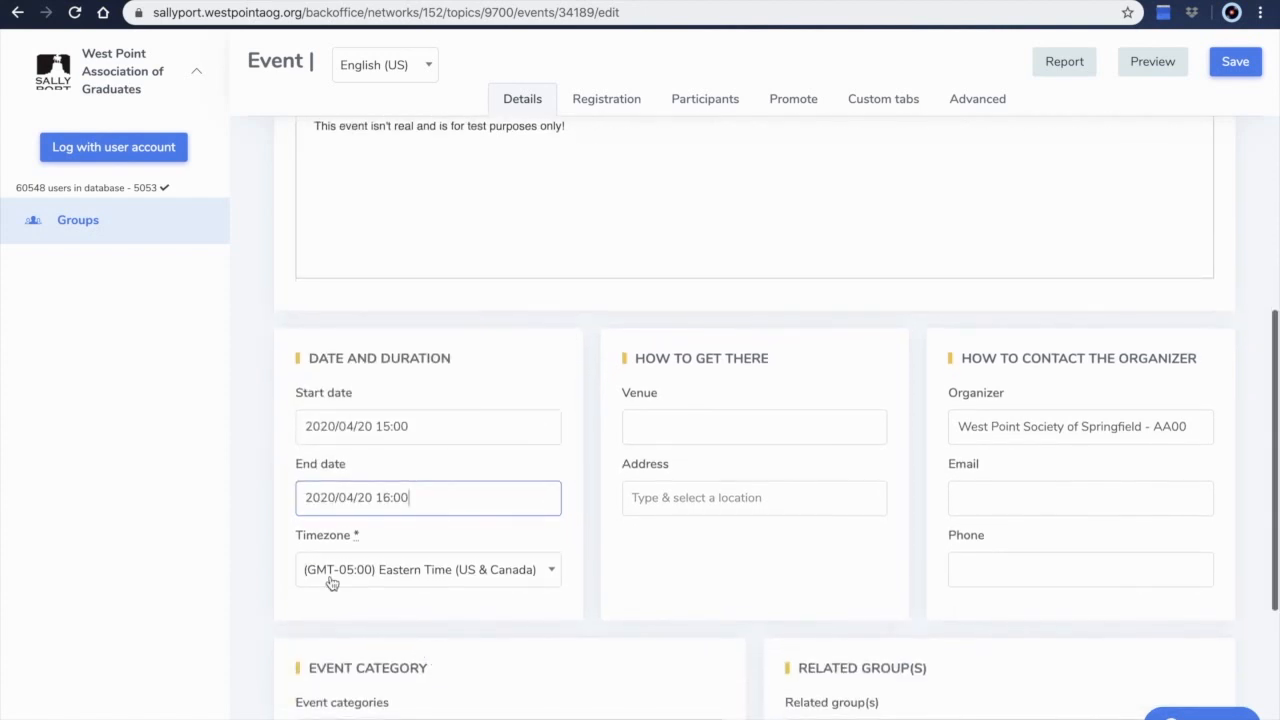
{"action": "left_click", "coordinate": [550, 579]}
{"action": "scroll", "coordinate": [425, 490], "scroll_direction": "down", "scroll_amount": 5}
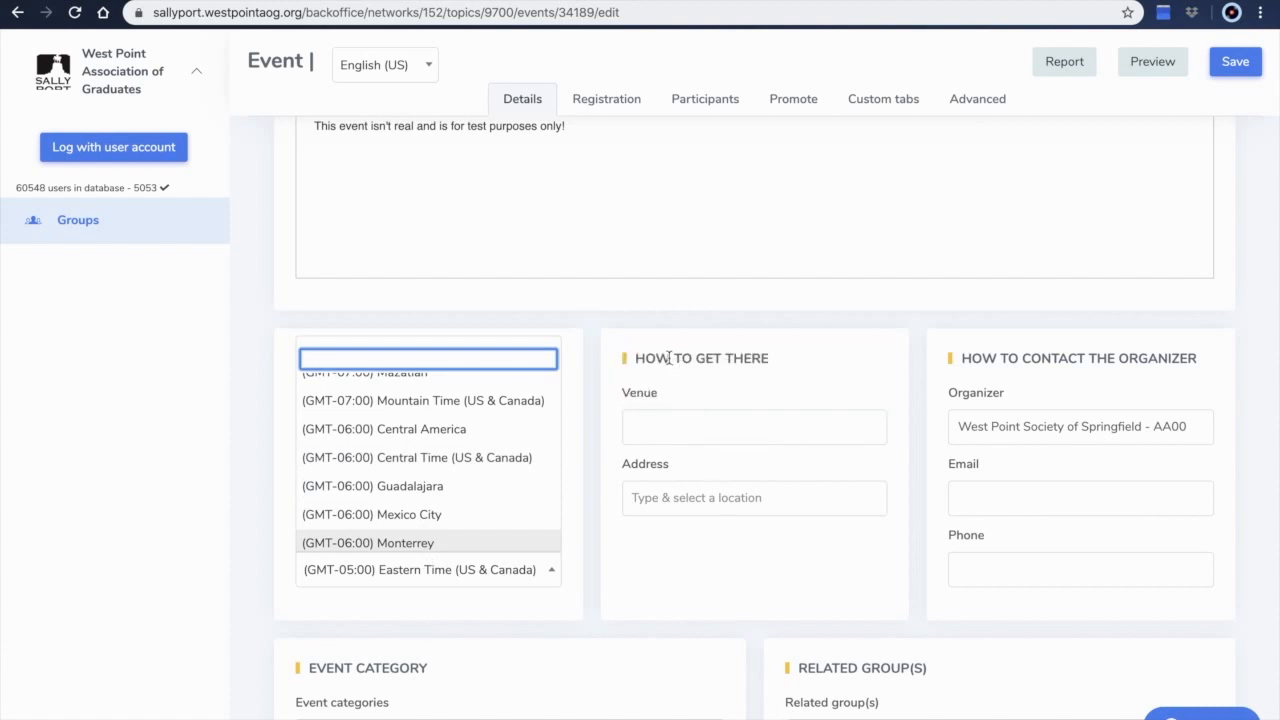
Enter Herbert Hall as the venue and select the address 698 Mills Rd, West Point, NY 10996, USA
{"action": "left_click", "coordinate": [686, 408]}
{"action": "type", "text": "Herbe"}
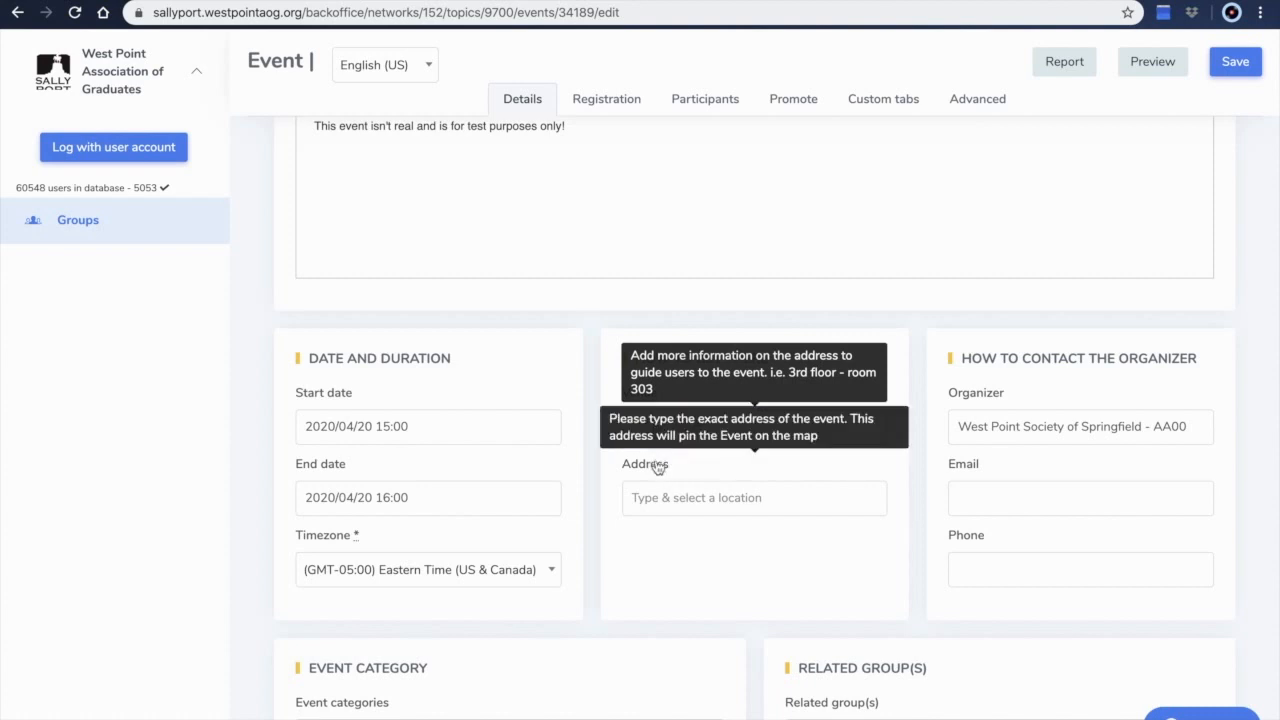
{"action": "left_click", "coordinate": [659, 497]}
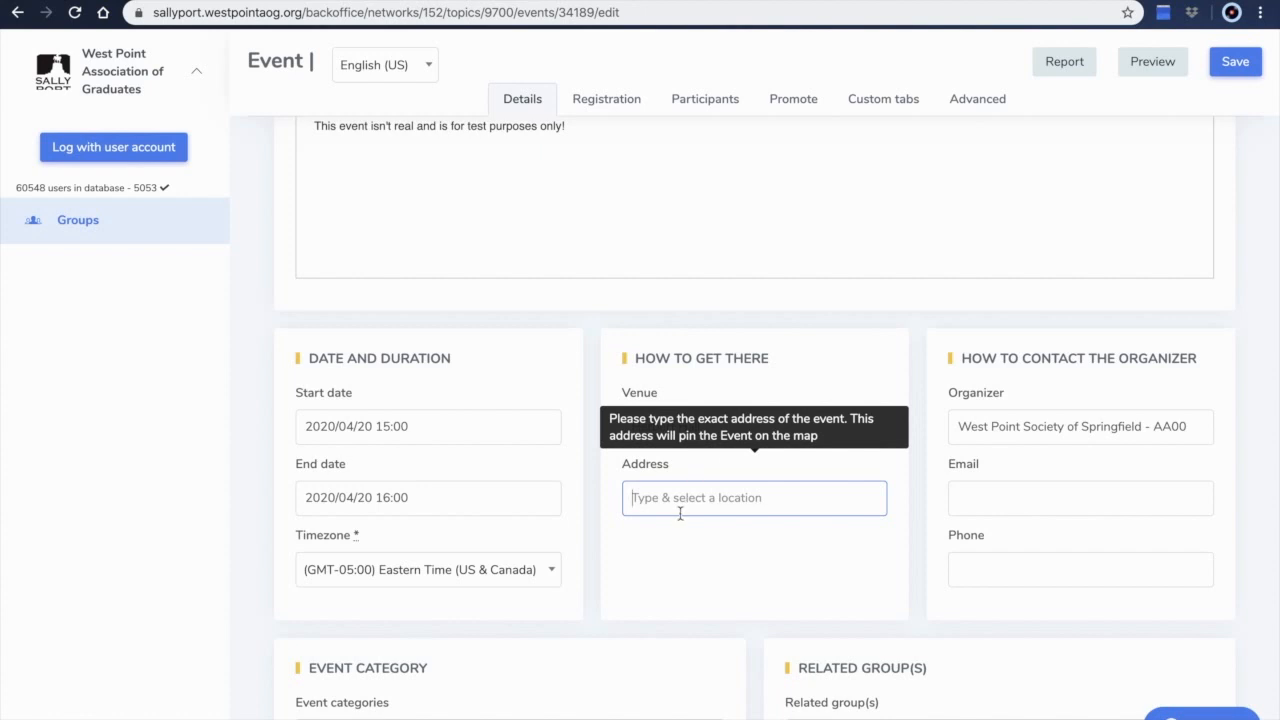
{"action": "type", "text": "698 Mills Rd"}
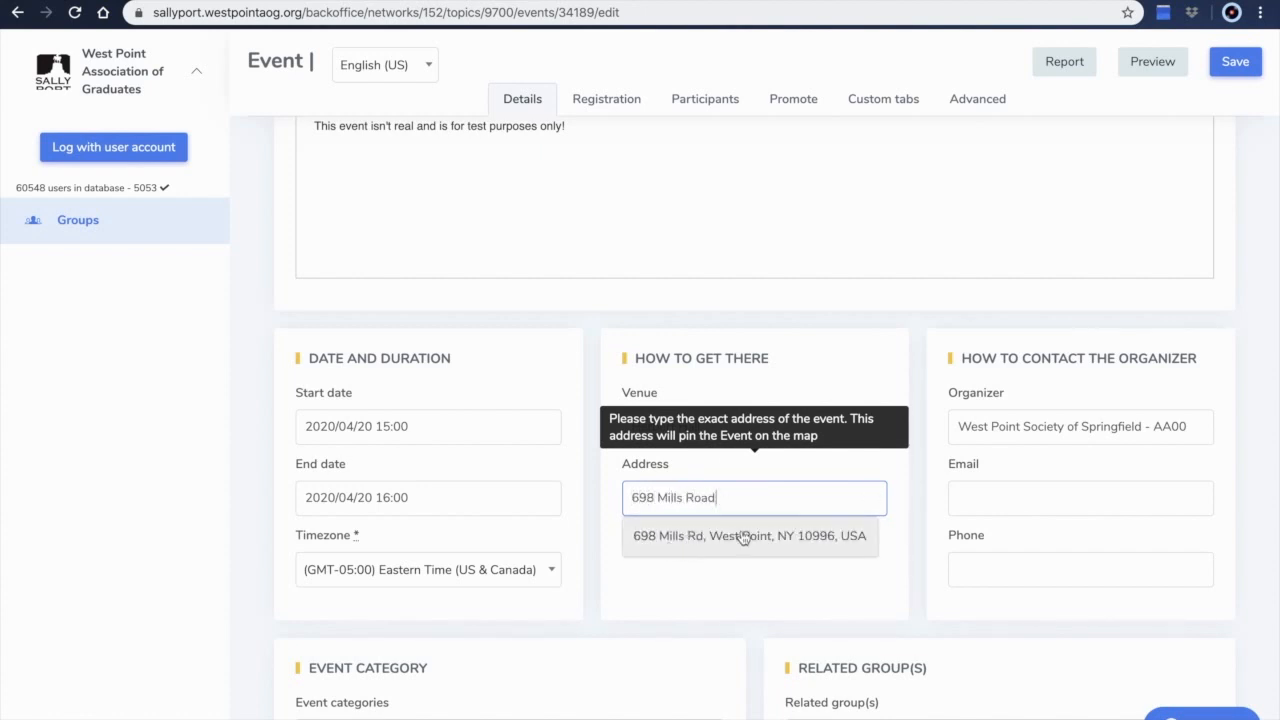
{"action": "left_click", "coordinate": [750, 535]}
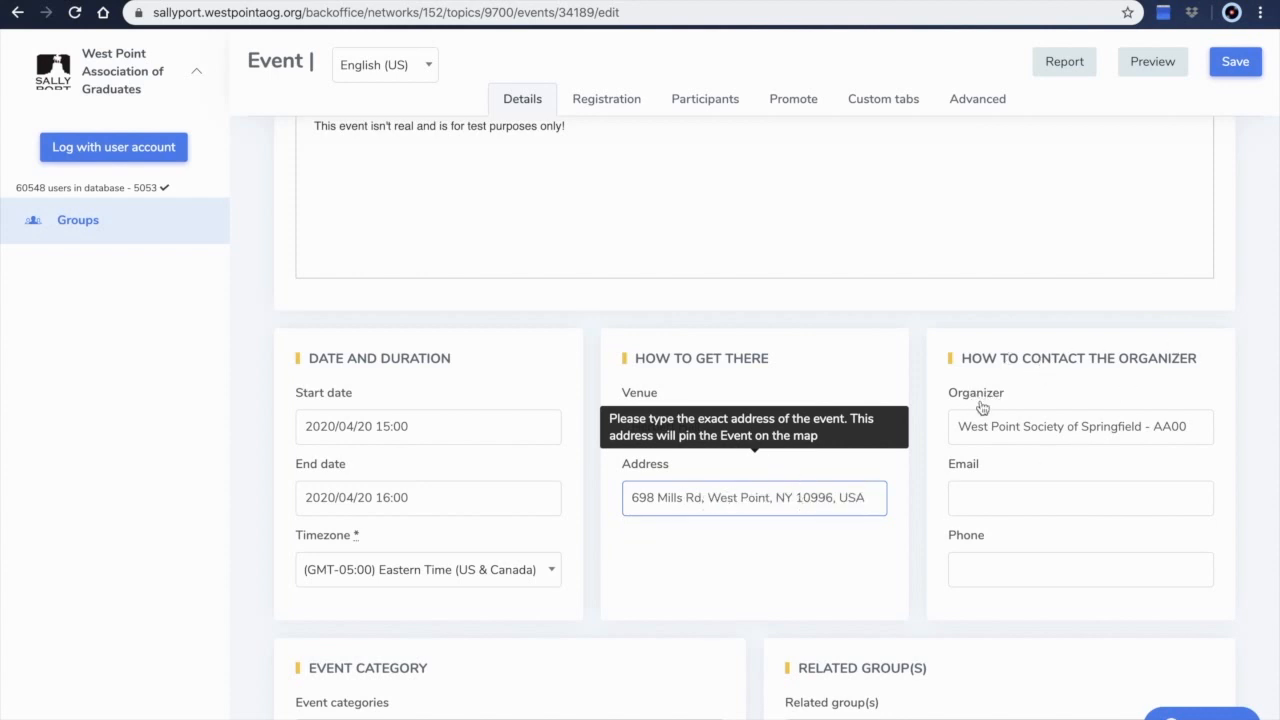
Set the organizer to Sally Port and fill in the organizer's e-mail and phone number
{"action": "left_click_drag", "start_coordinate": [1206, 428], "coordinate": [934, 428]}
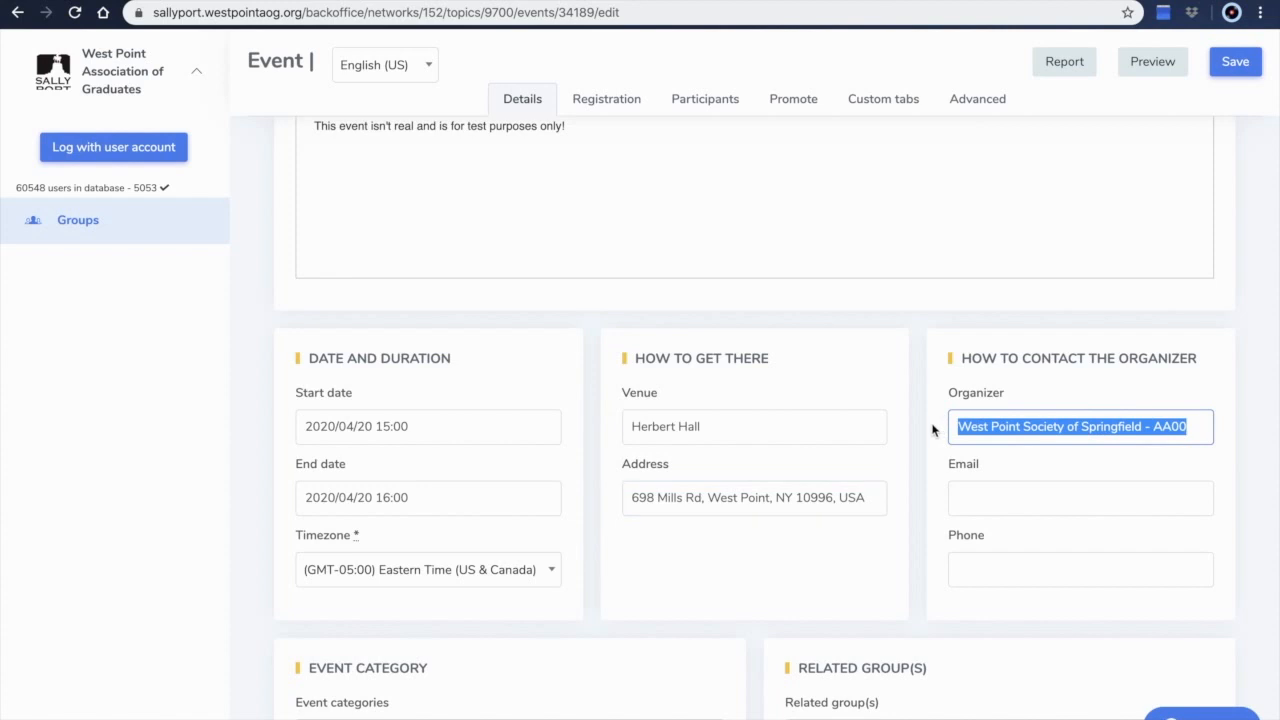
{"action": "type", "text": "Sally Port"}
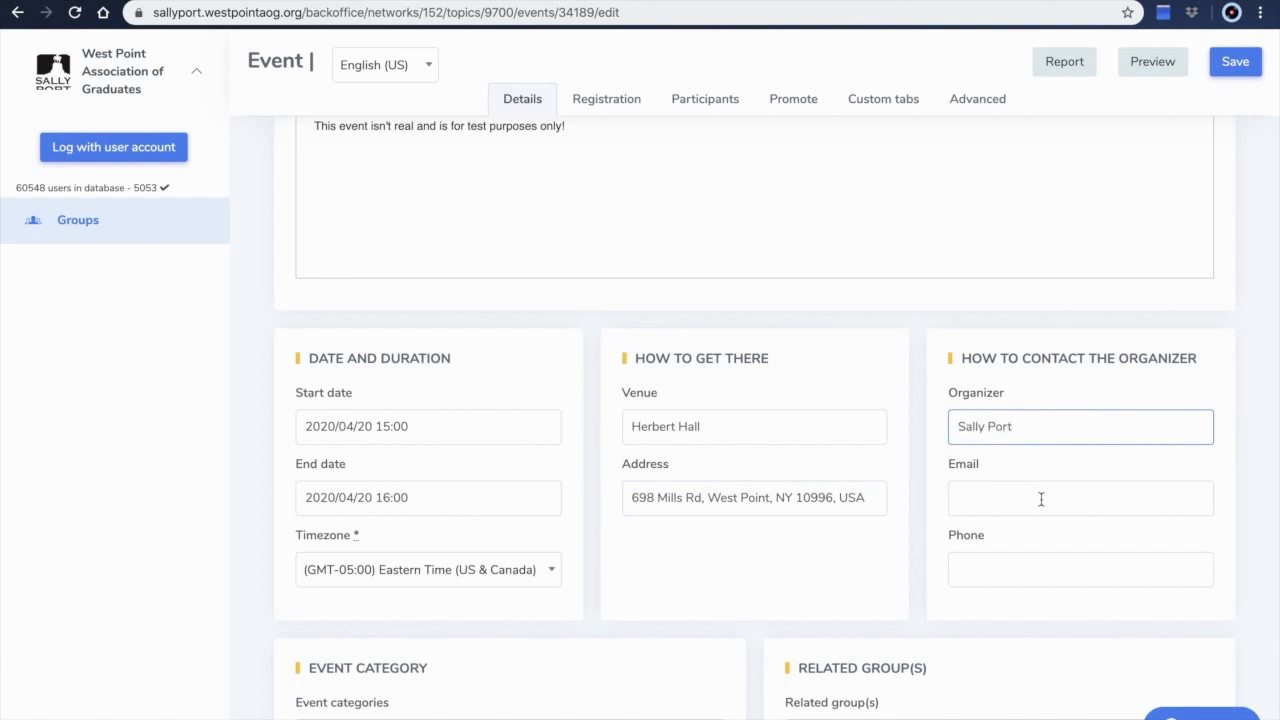
{"action": "left_click", "coordinate": [965, 497]}
{"action": "left_click", "coordinate": [1013, 567]}
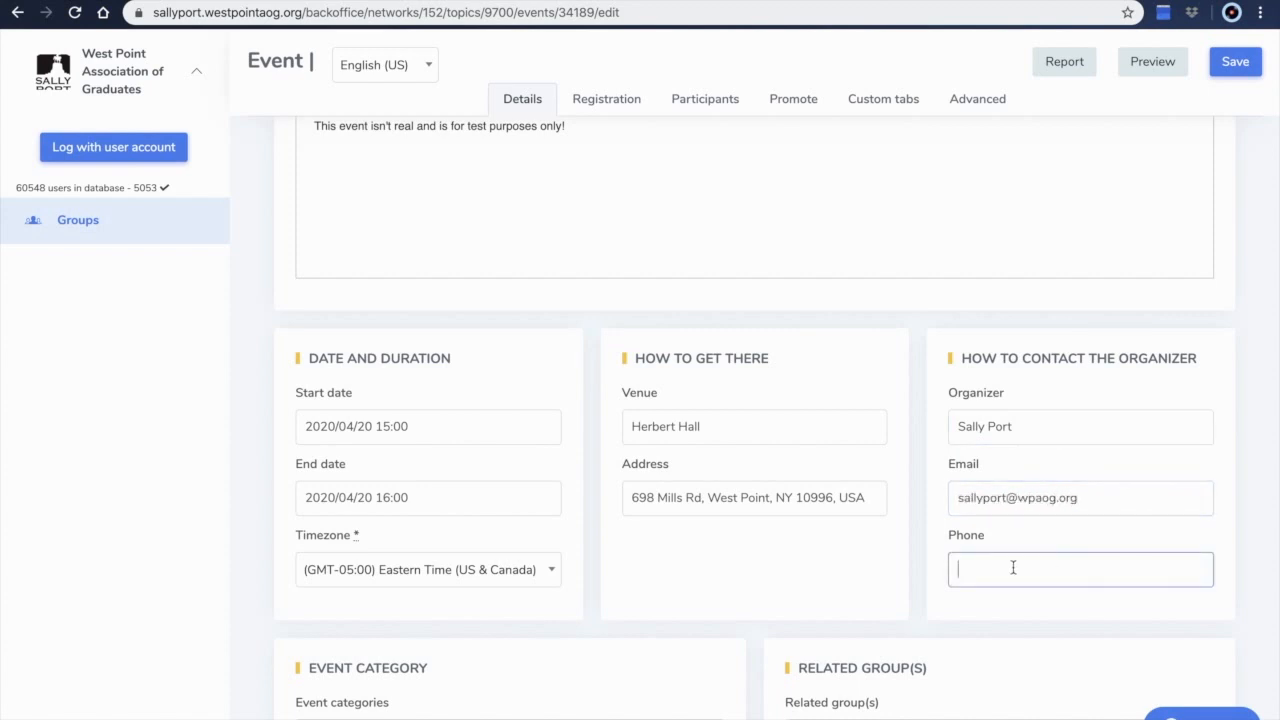
Add the Society and WPAOG event categories
{"action": "scroll", "coordinate": [851, 576], "scroll_direction": "down", "scroll_amount": 2}
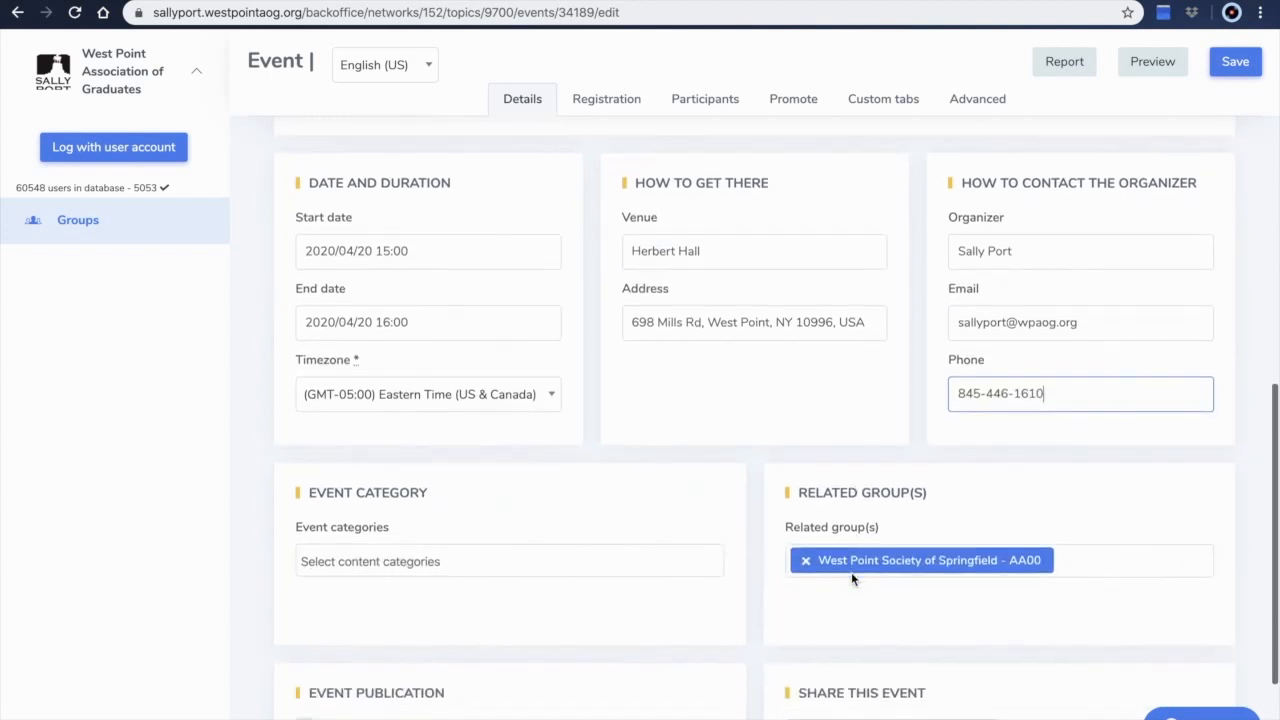
{"action": "left_click", "coordinate": [347, 561]}
{"action": "scroll", "coordinate": [393, 612], "scroll_direction": "down", "scroll_amount": 2}
{"action": "scroll", "coordinate": [393, 612], "scroll_direction": "down", "scroll_amount": 1}
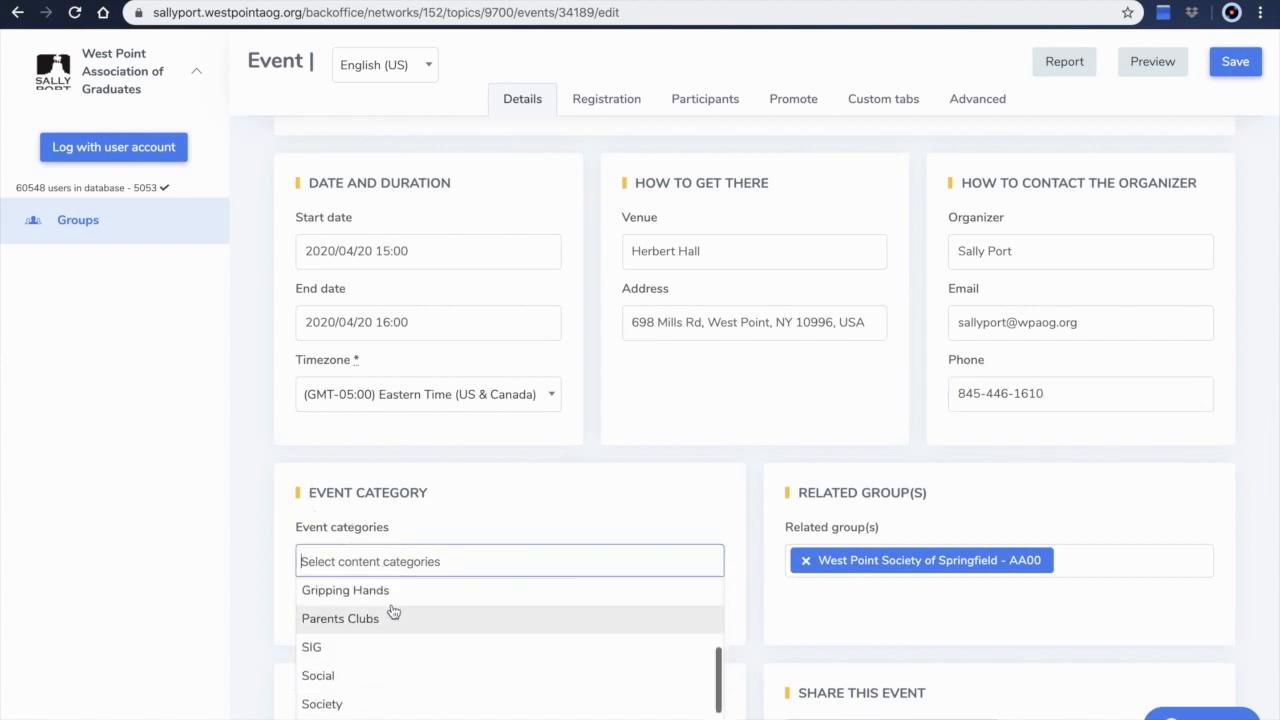
{"action": "left_click", "coordinate": [345, 697]}
{"action": "left_click", "coordinate": [407, 556]}
{"action": "scroll", "coordinate": [375, 651], "scroll_direction": "down", "scroll_amount": 3}
{"action": "left_click", "coordinate": [349, 692]}
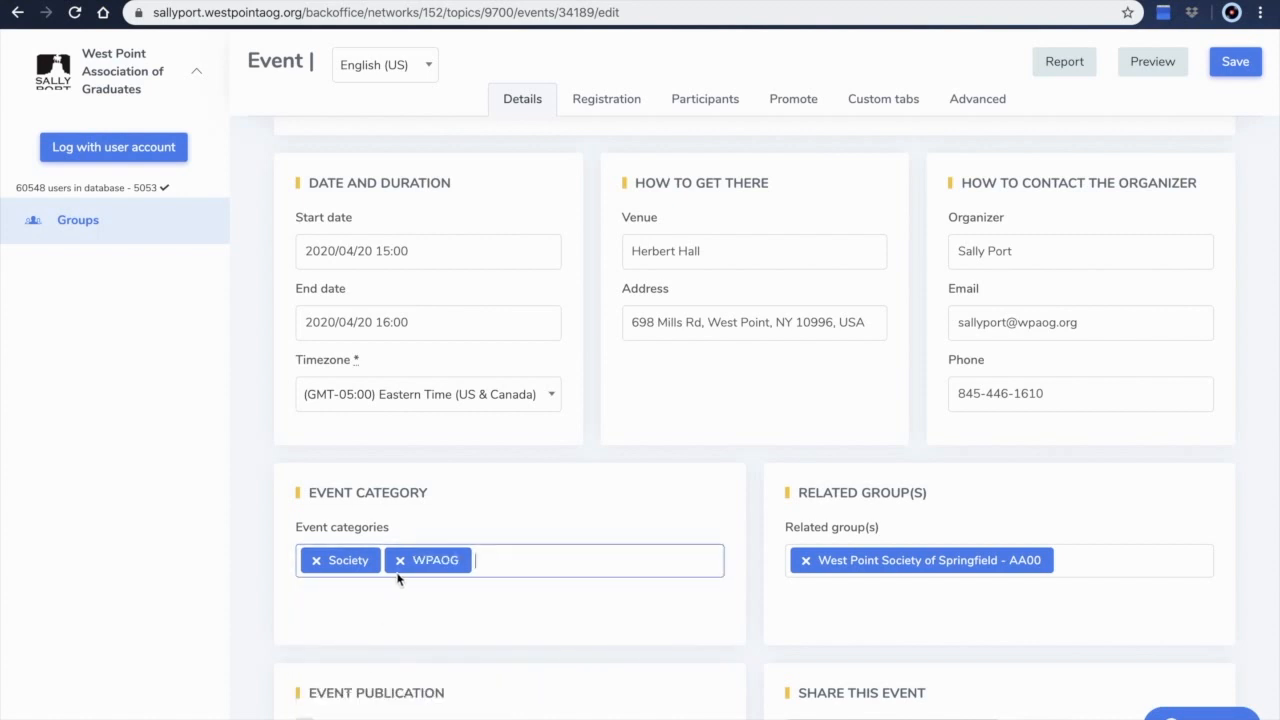
{"action": "left_click", "coordinate": [480, 566]}
{"action": "scroll", "coordinate": [357, 666], "scroll_direction": "down", "scroll_amount": 1}
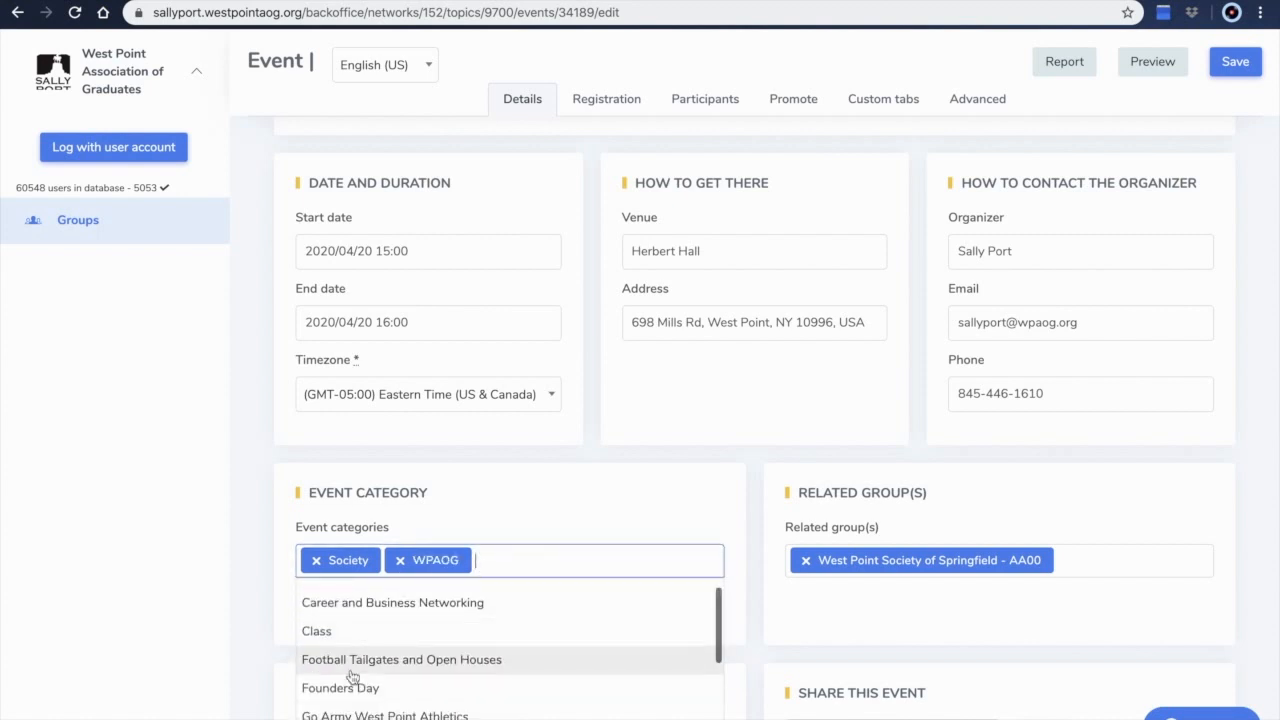
{"action": "left_click", "coordinate": [338, 686]}
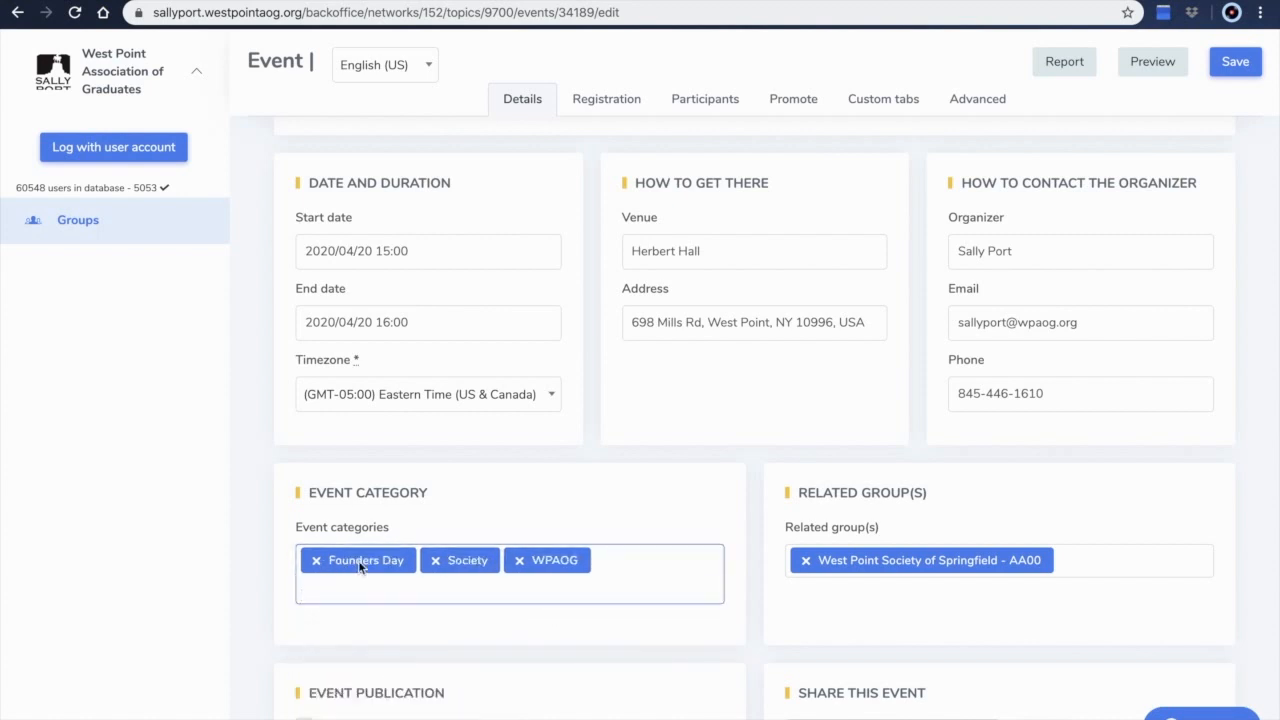
{"action": "left_click", "coordinate": [316, 561]}
{"action": "left_click", "coordinate": [620, 503]}
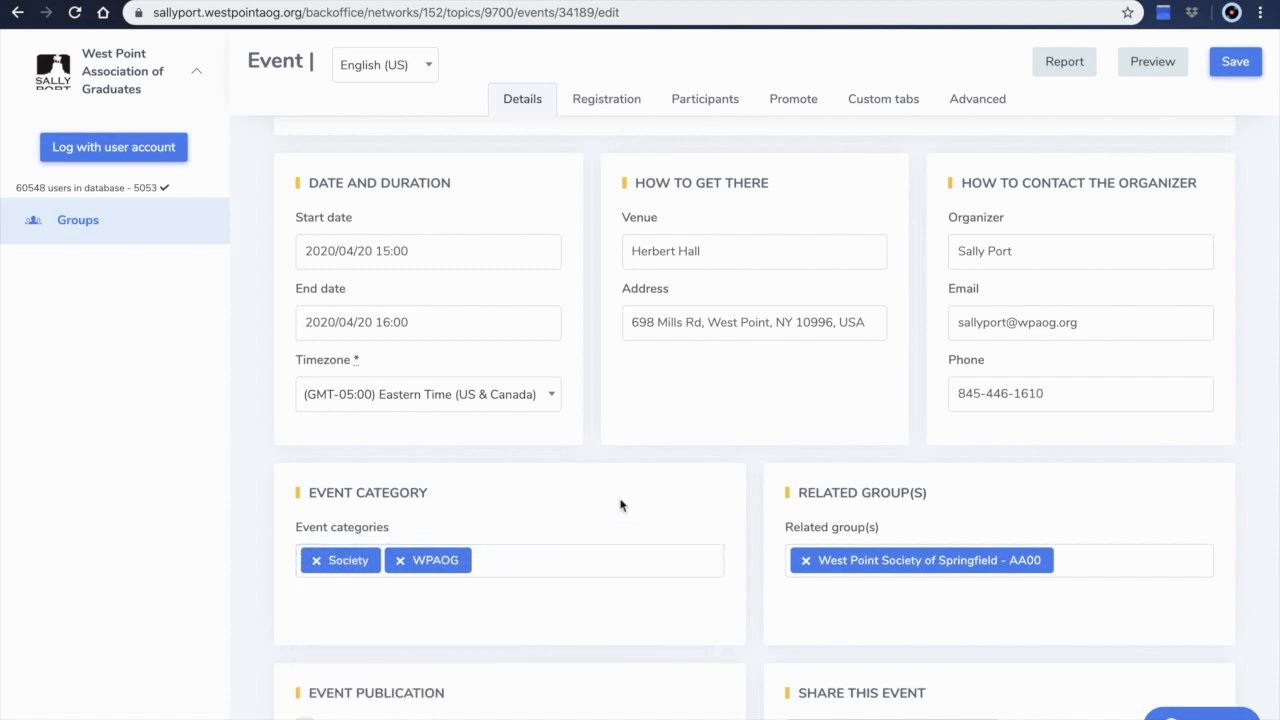
Mark the event as published and copy its share link
{"action": "scroll", "coordinate": [620, 503], "scroll_direction": "down", "scroll_amount": 3}
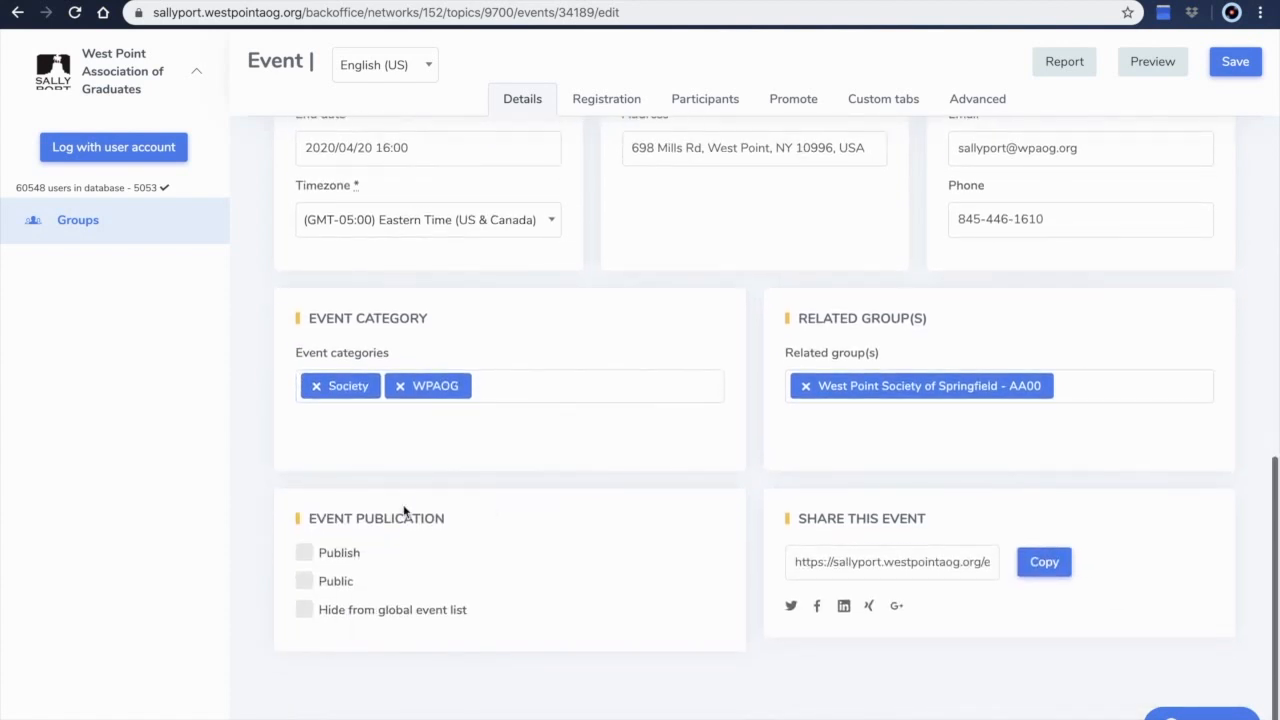
{"action": "left_click", "coordinate": [305, 558]}
{"action": "left_click", "coordinate": [309, 584]}
{"action": "left_click", "coordinate": [305, 582]}
{"action": "left_click", "coordinate": [1023, 561]}
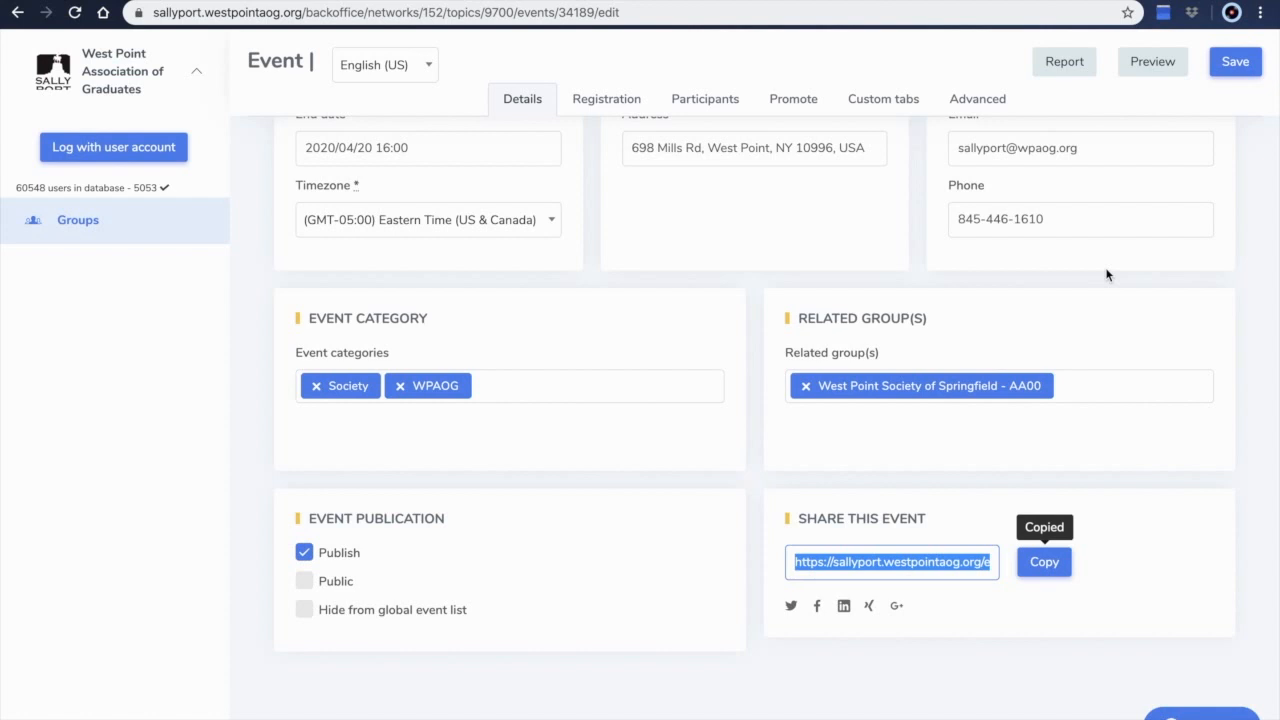
In the registration settings, choose Tickets participation and set the total ticket capacity to 50
{"action": "scroll", "coordinate": [1106, 274], "scroll_direction": "up", "scroll_amount": 10}
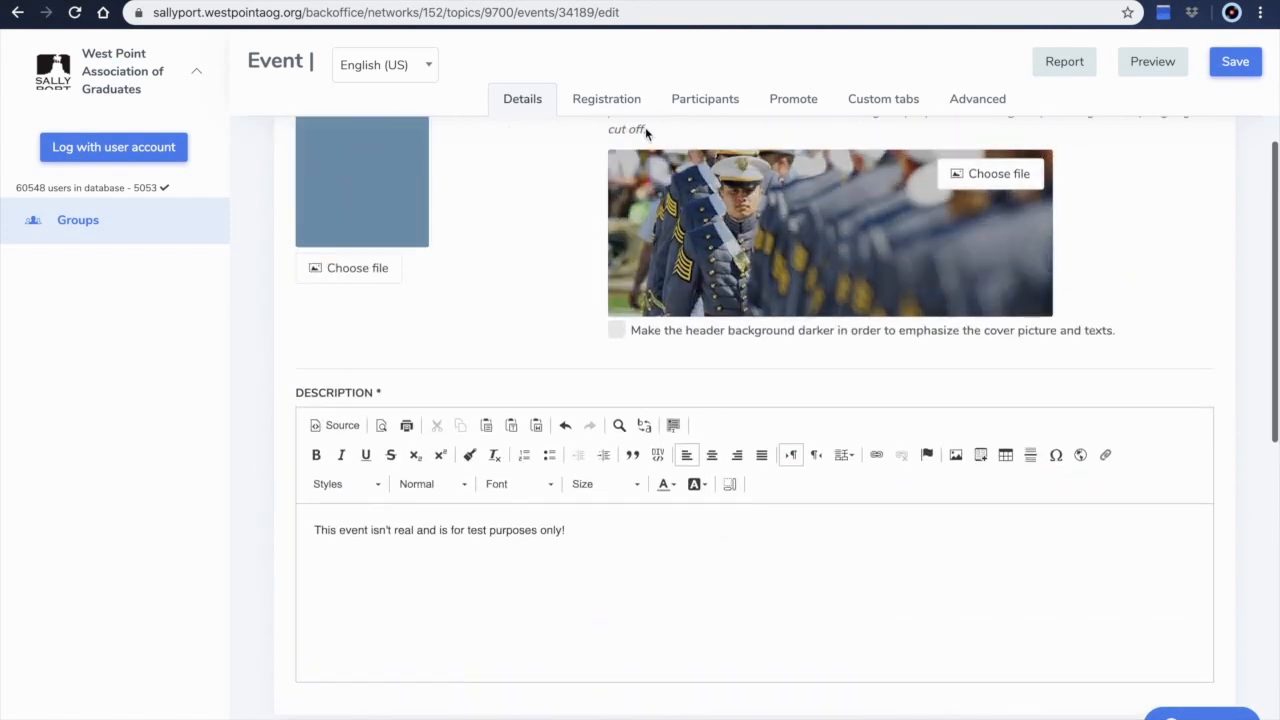
{"action": "left_click", "coordinate": [607, 107]}
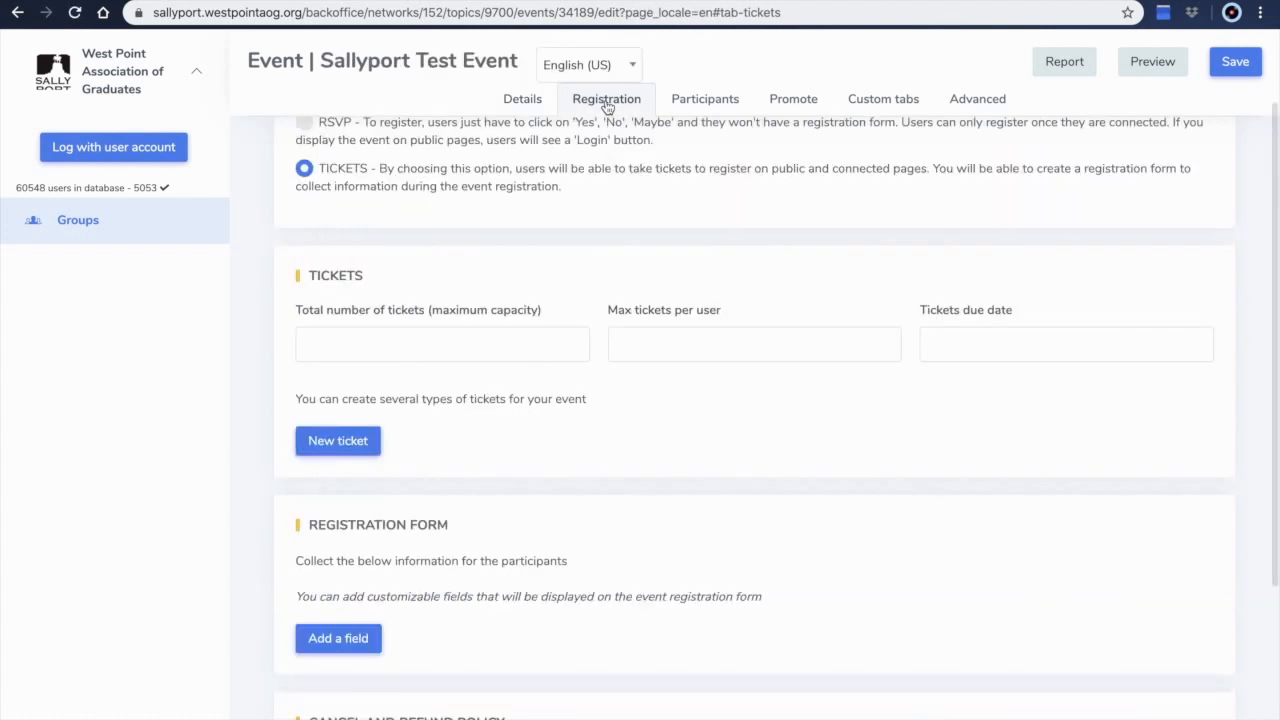
{"action": "scroll", "coordinate": [415, 168], "scroll_direction": "up", "scroll_amount": 2}
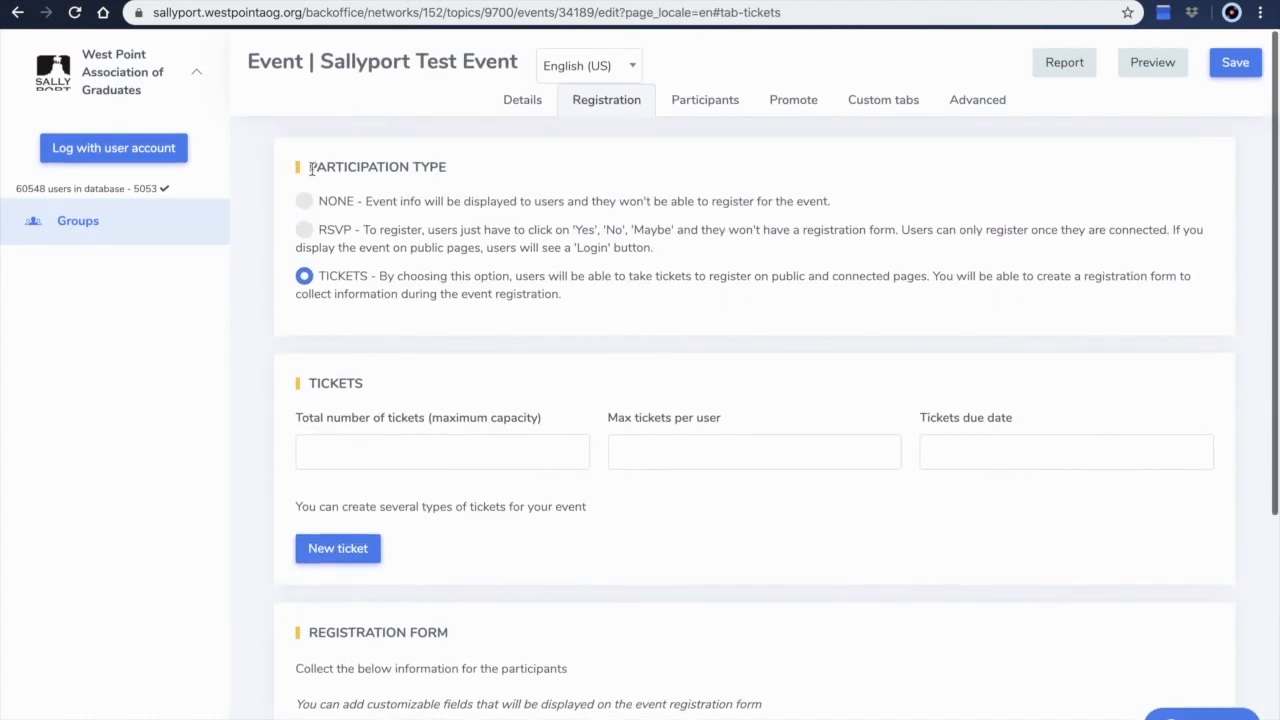
{"action": "left_click", "coordinate": [305, 201]}
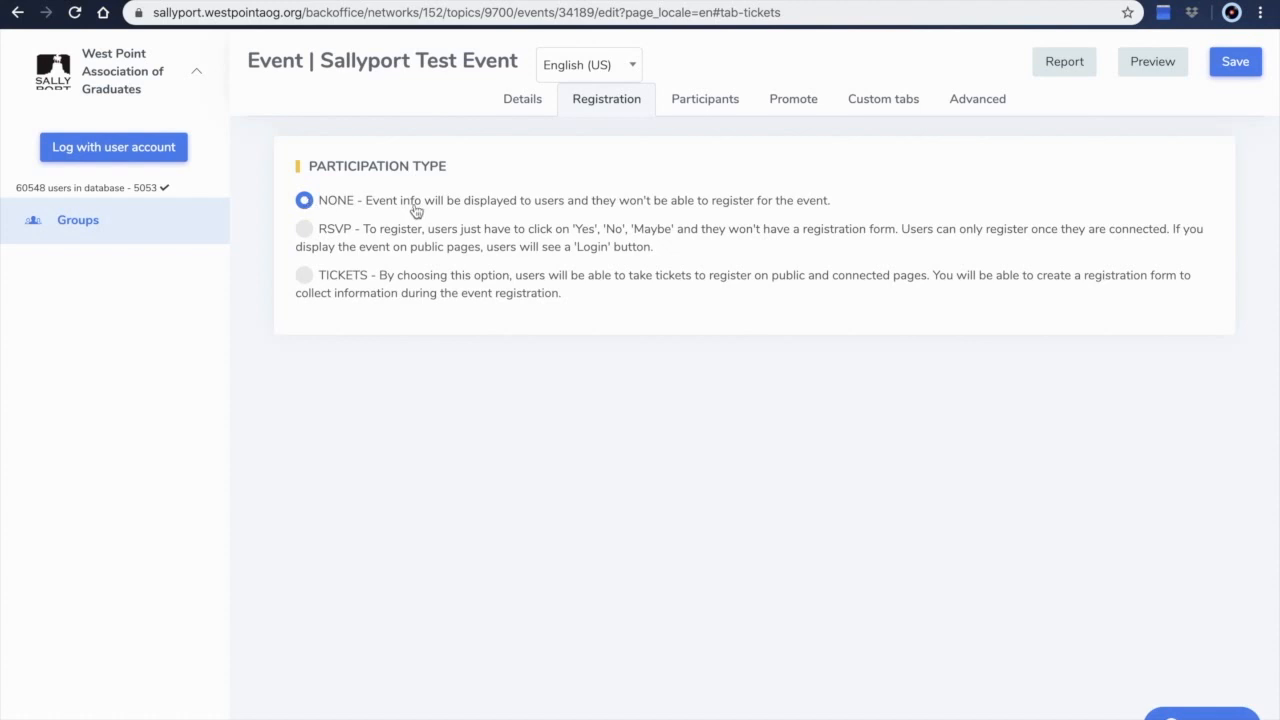
{"action": "left_click", "coordinate": [305, 230]}
{"action": "left_click", "coordinate": [305, 278]}
{"action": "scroll", "coordinate": [331, 397], "scroll_direction": "down", "scroll_amount": 1}
{"action": "left_click", "coordinate": [337, 362]}
{"action": "type", "text": "50"}
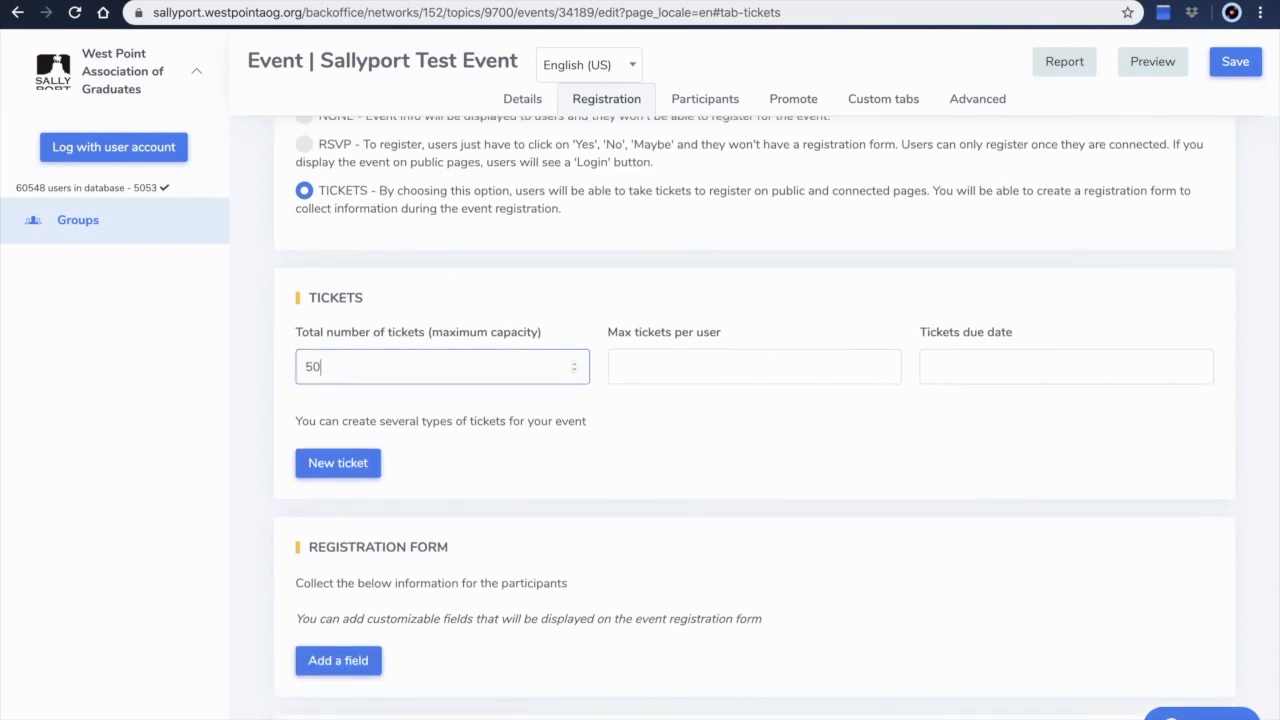
Set the maximum tickets per user to 10 and the tickets due date to 2020/04/19 17:00
{"action": "left_click", "coordinate": [713, 358]}
{"action": "type", "text": "10"}
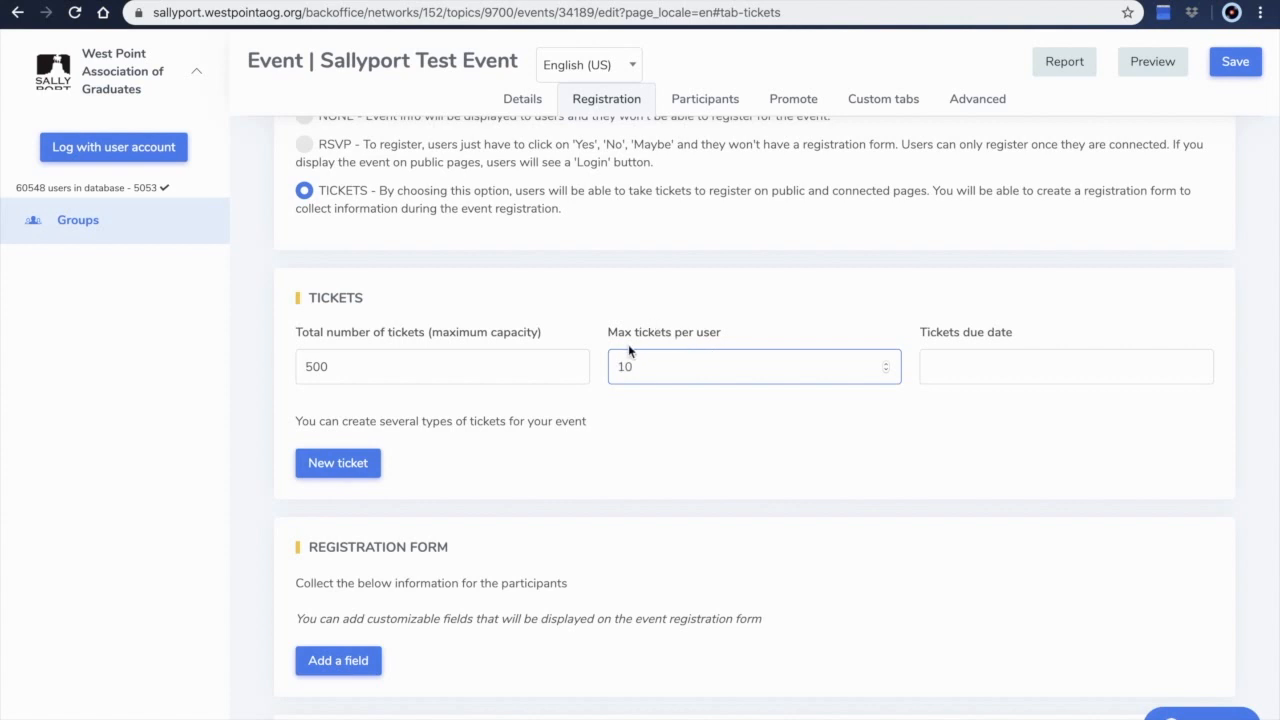
{"action": "left_click", "coordinate": [1014, 360]}
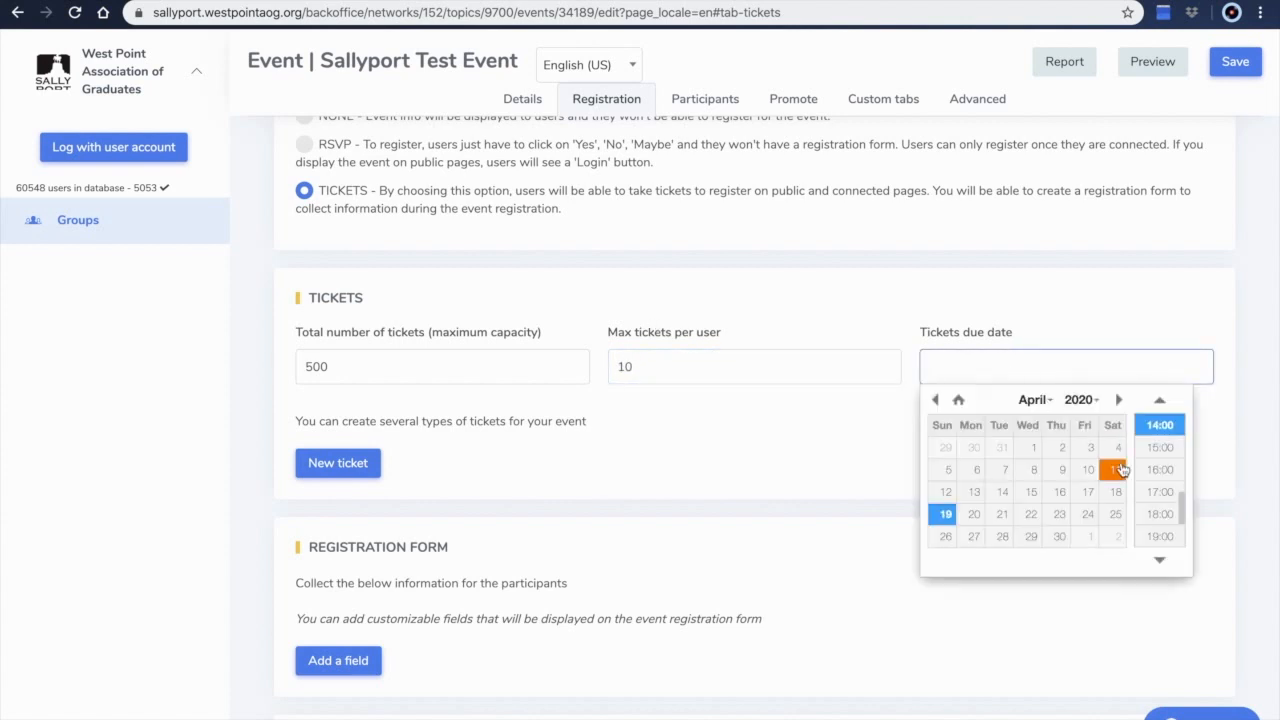
{"action": "left_click", "coordinate": [1158, 491]}
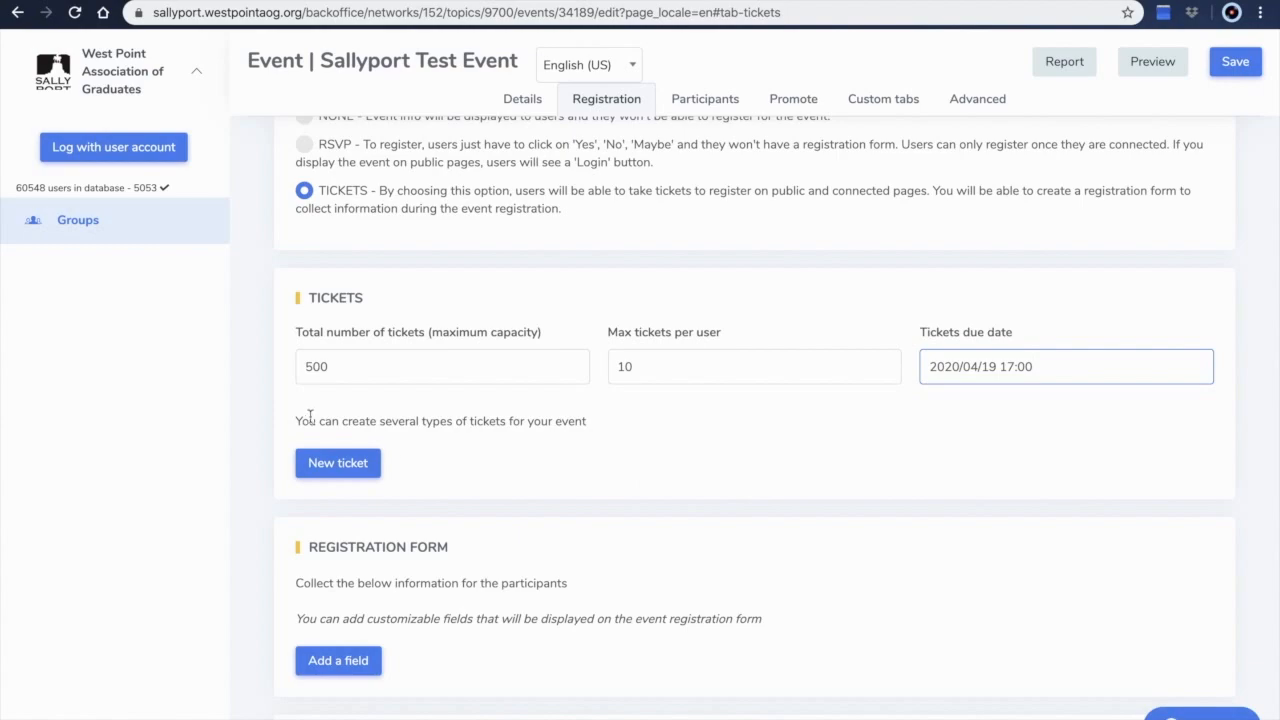
Start a new ticket named Society Member with the description 'This ticket is for WPS of Springfield society members only!'
{"action": "left_click", "coordinate": [326, 465]}
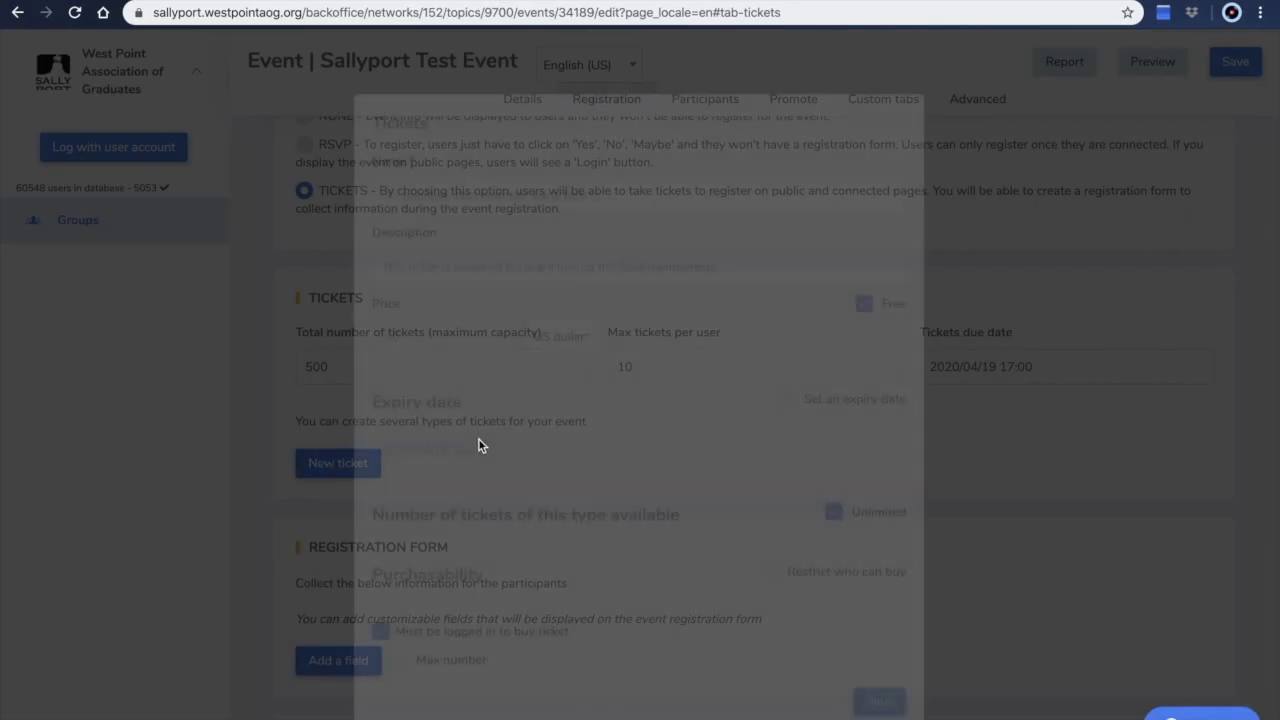
{"action": "type", "text": "Society Member"}
{"action": "key", "text": "Tab"}
{"action": "type", "text": "This ticket is for WPS of Springfield society members only!"}
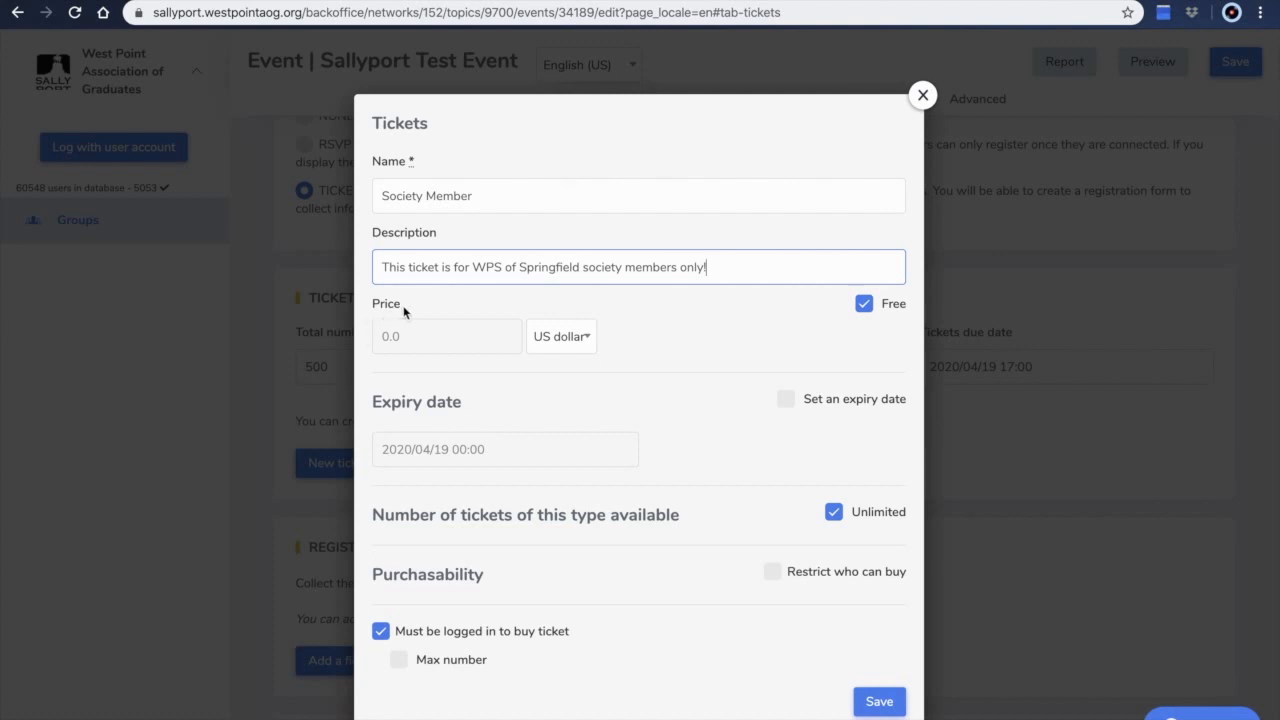
Make the Society Member ticket paid at 50.00 US dollars, keep login required to buy, and save the ticket
{"action": "left_click", "coordinate": [863, 304]}
{"action": "left_click", "coordinate": [395, 340]}
{"action": "type", "text": "50.0"}
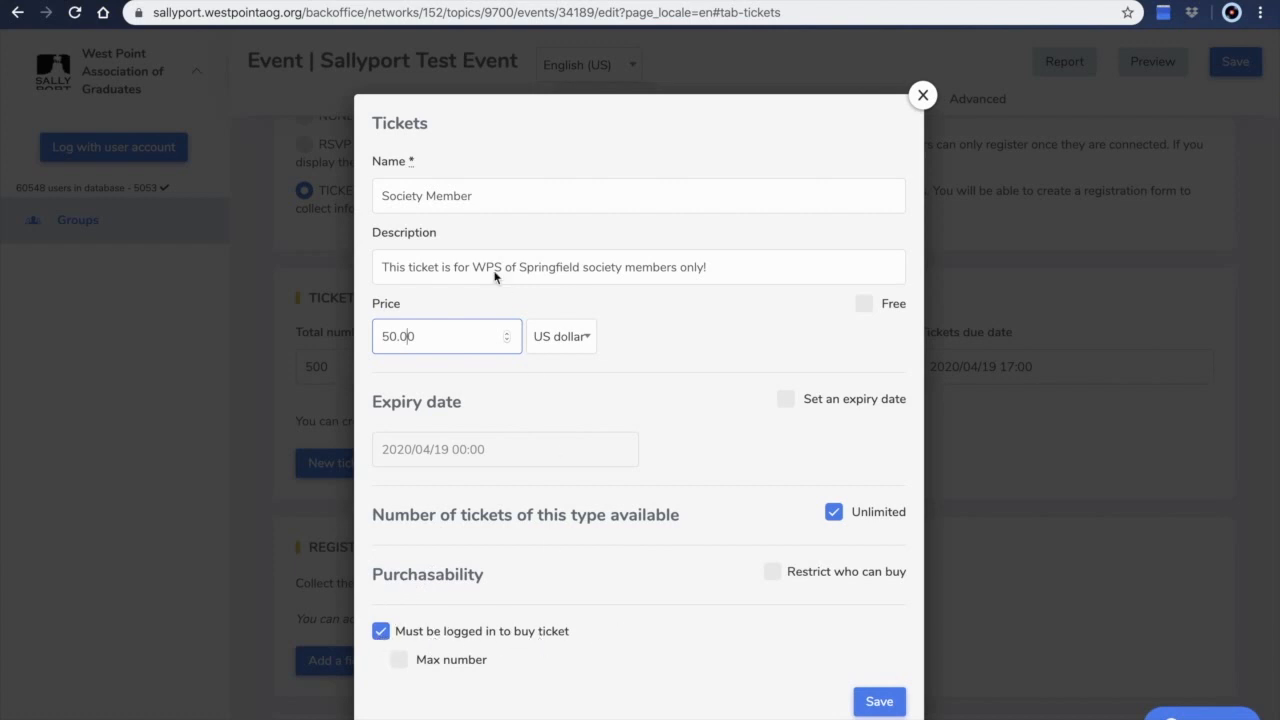
{"action": "left_click", "coordinate": [381, 631]}
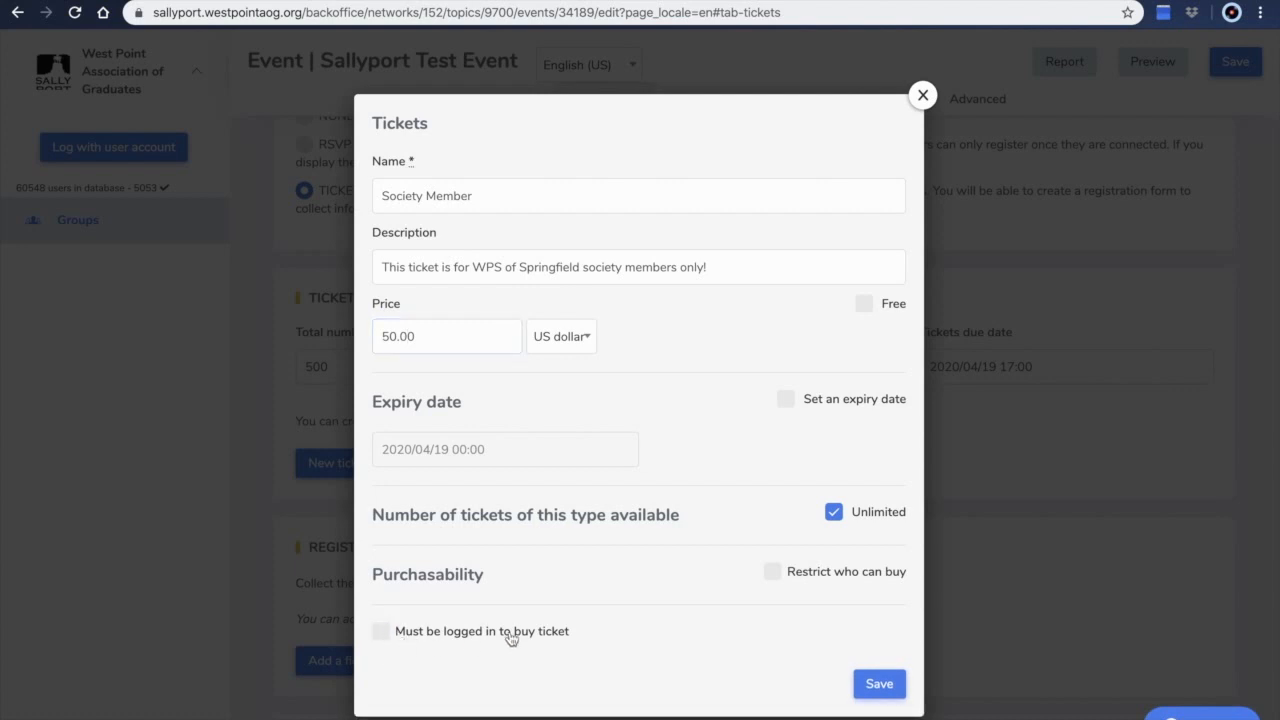
{"action": "left_click", "coordinate": [382, 632]}
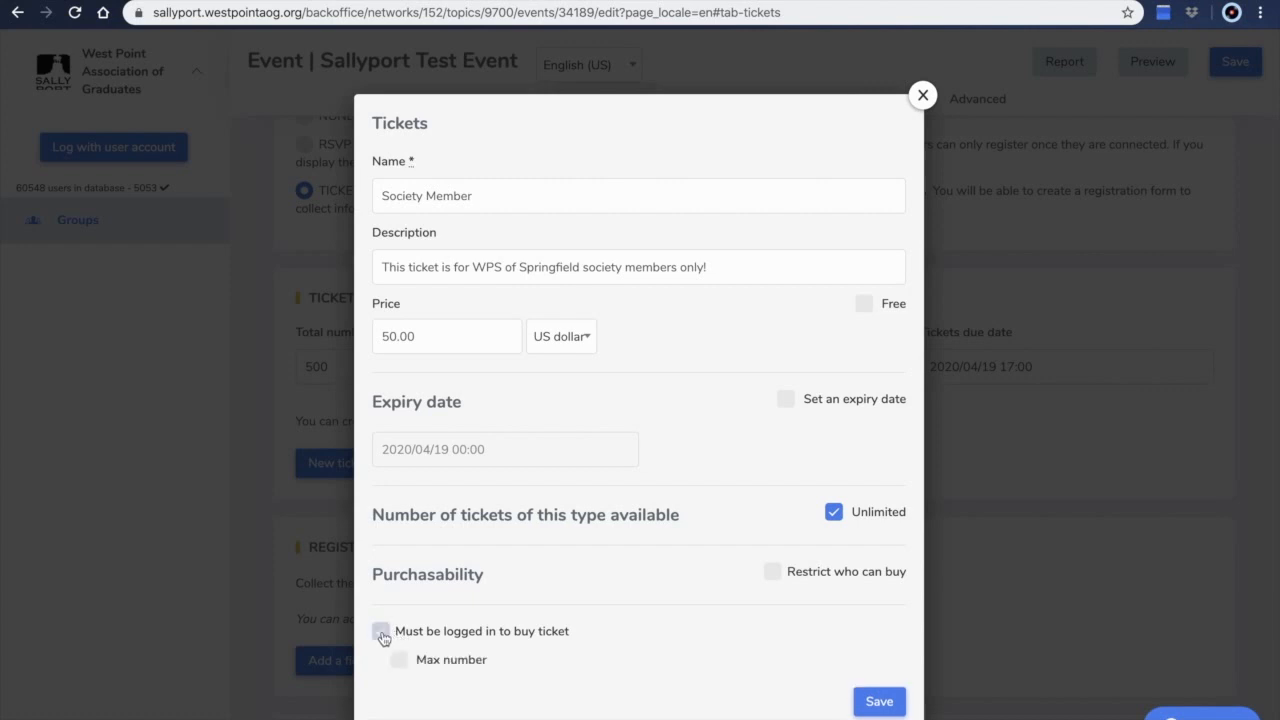
{"action": "left_click", "coordinate": [879, 703]}
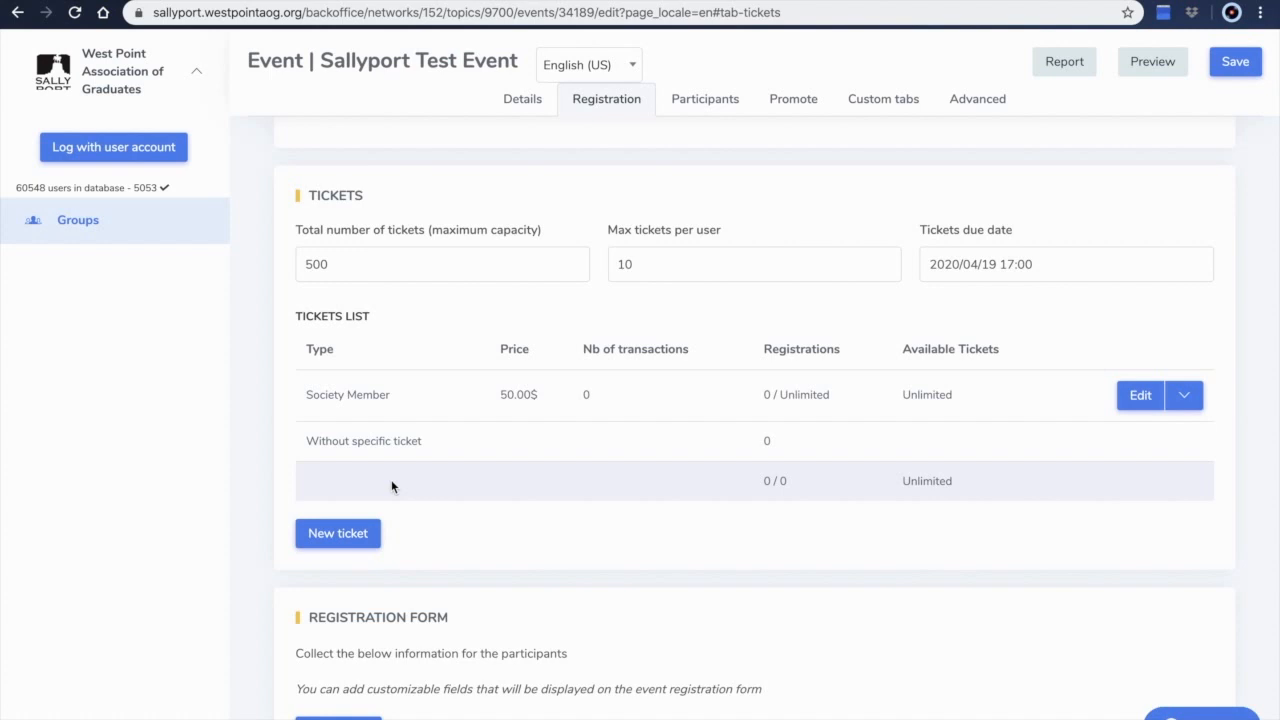
Add a Number registration field named Cullum Number with the tooltip 'Please enter your 5 digit Cullum Number.'
{"action": "scroll", "coordinate": [391, 487], "scroll_direction": "down", "scroll_amount": 2}
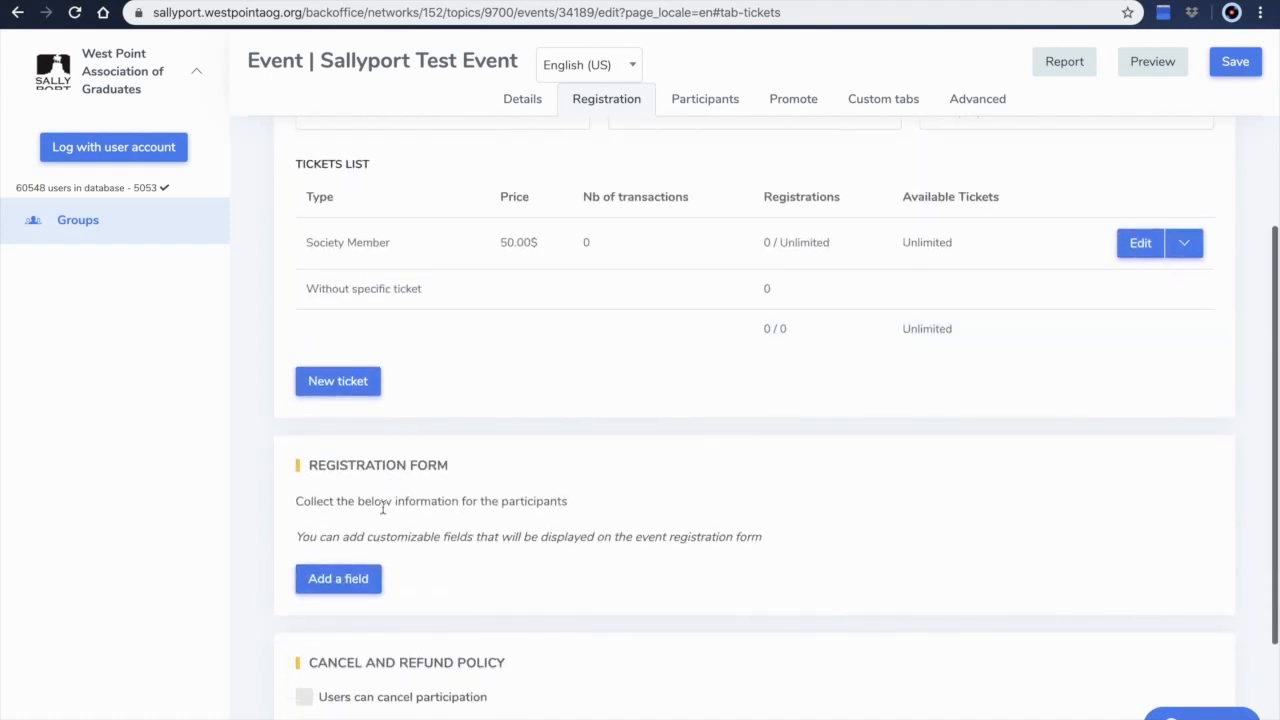
{"action": "left_click", "coordinate": [345, 588]}
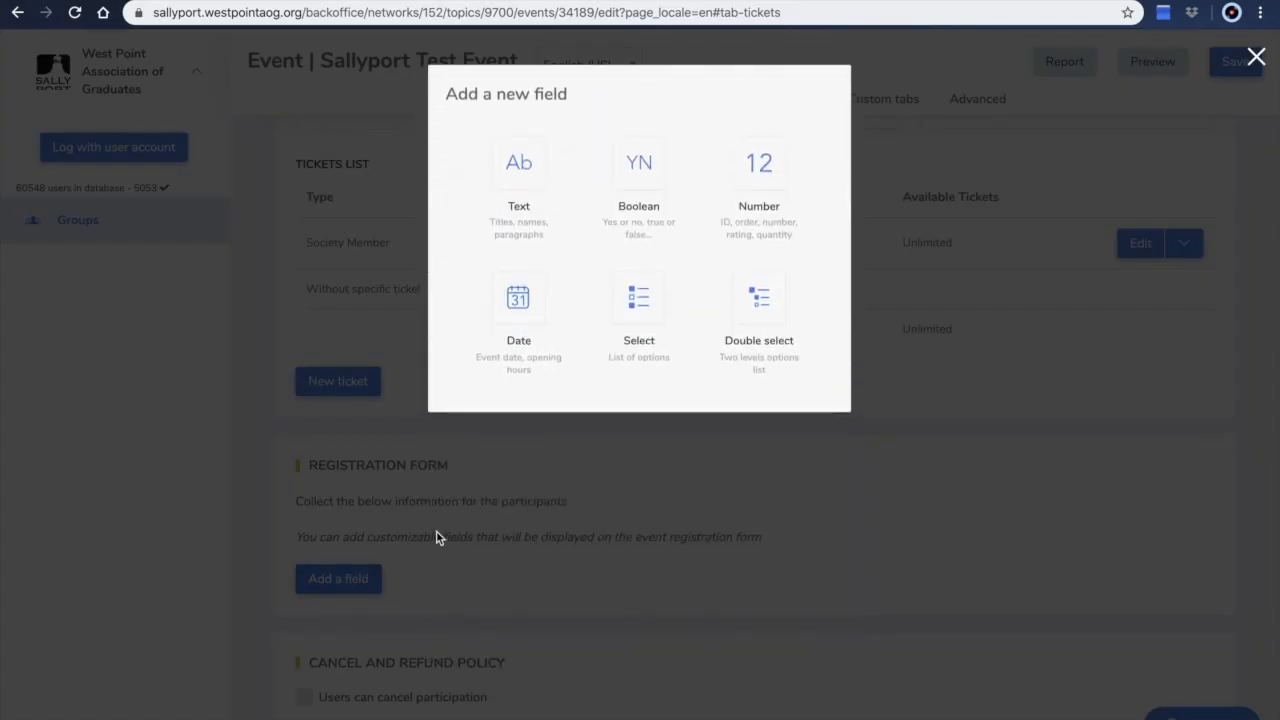
{"action": "left_click", "coordinate": [744, 180]}
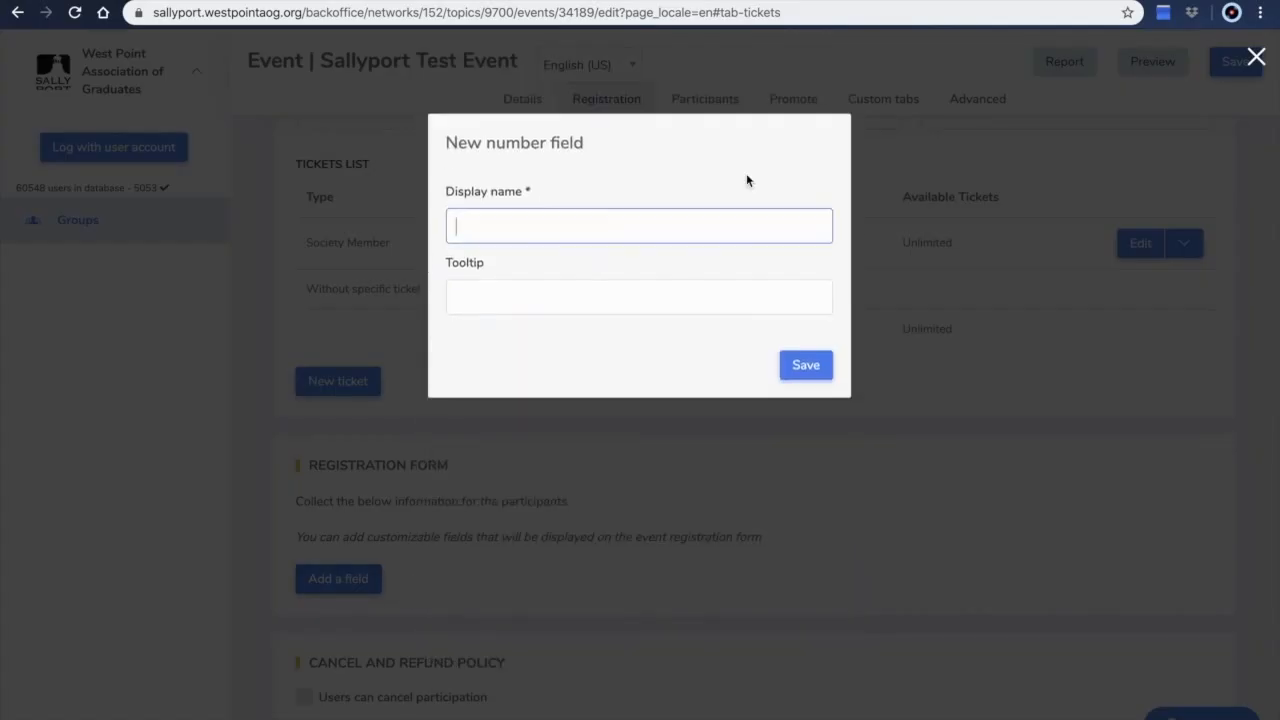
{"action": "type", "text": "Cullum Number"}
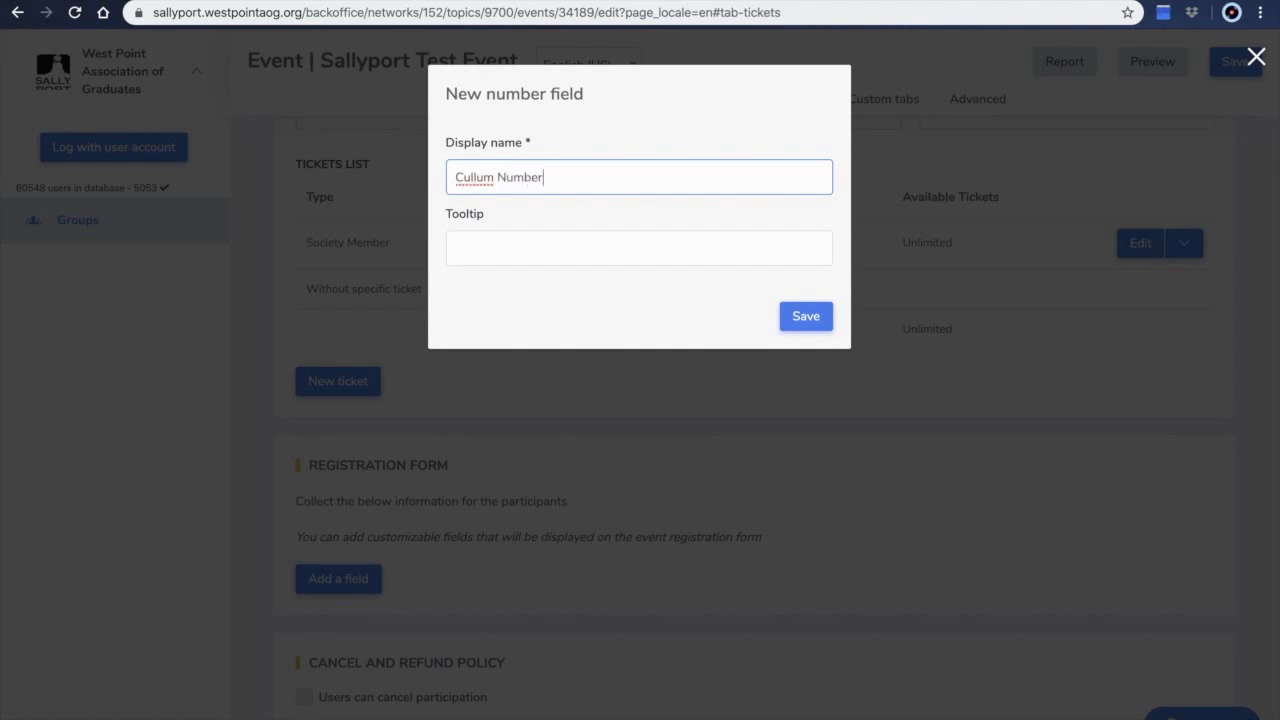
{"action": "left_click", "coordinate": [547, 249]}
{"action": "type", "text": "Please enter your 5 digit Cullum Number."}
{"action": "left_click", "coordinate": [806, 316]}
Allow users to cancel participation up to 5 days before the beginning of the event
{"action": "scroll", "coordinate": [644, 491], "scroll_direction": "down", "scroll_amount": 3}
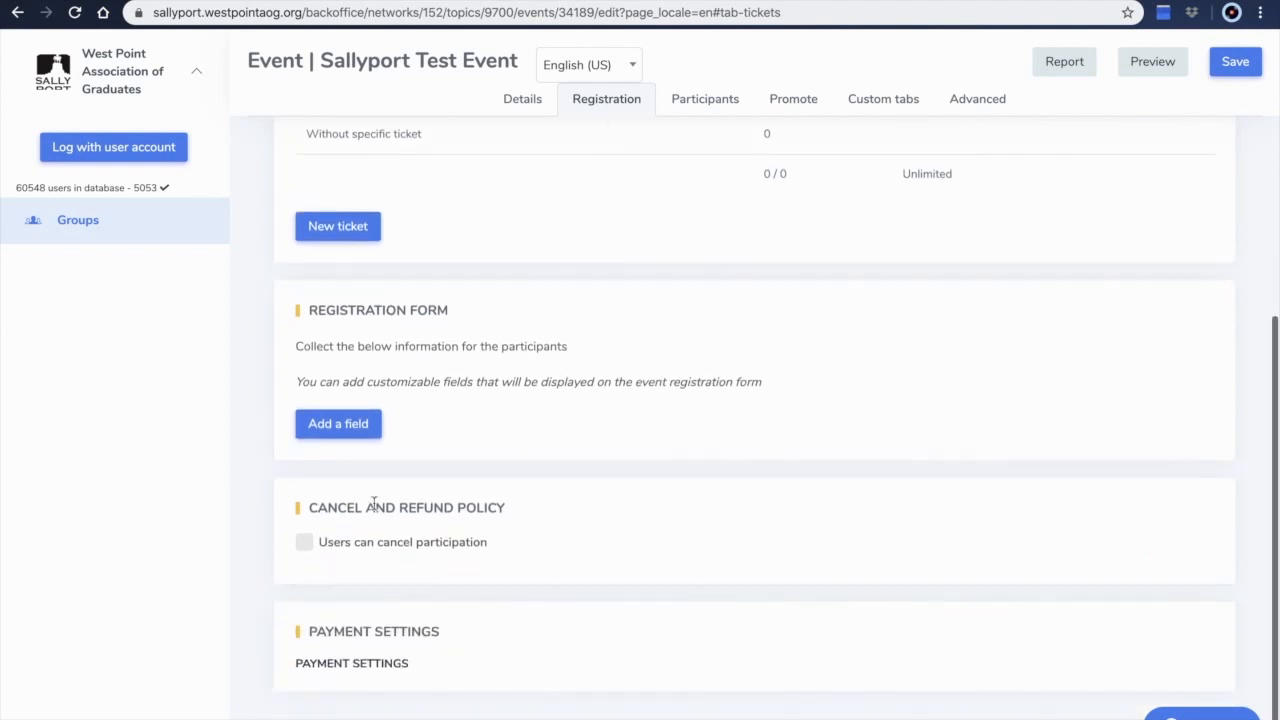
{"action": "left_click", "coordinate": [304, 542]}
{"action": "scroll", "coordinate": [491, 509], "scroll_direction": "down", "scroll_amount": 1}
{"action": "left_click", "coordinate": [491, 509]}
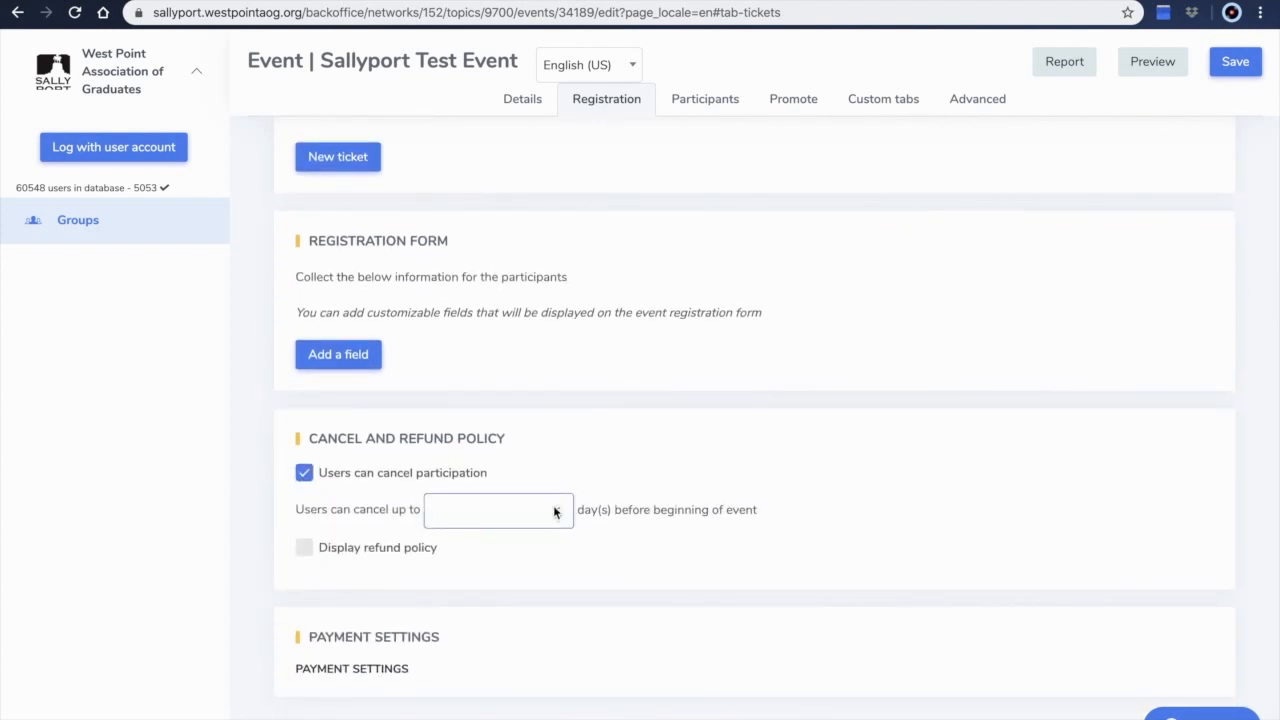
{"action": "type", "text": "5"}
Display a refund policy asking users to email the Sallyport address upon cancellation to confirm their refund
{"action": "left_click", "coordinate": [305, 548]}
{"action": "scroll", "coordinate": [380, 586], "scroll_direction": "down", "scroll_amount": 1}
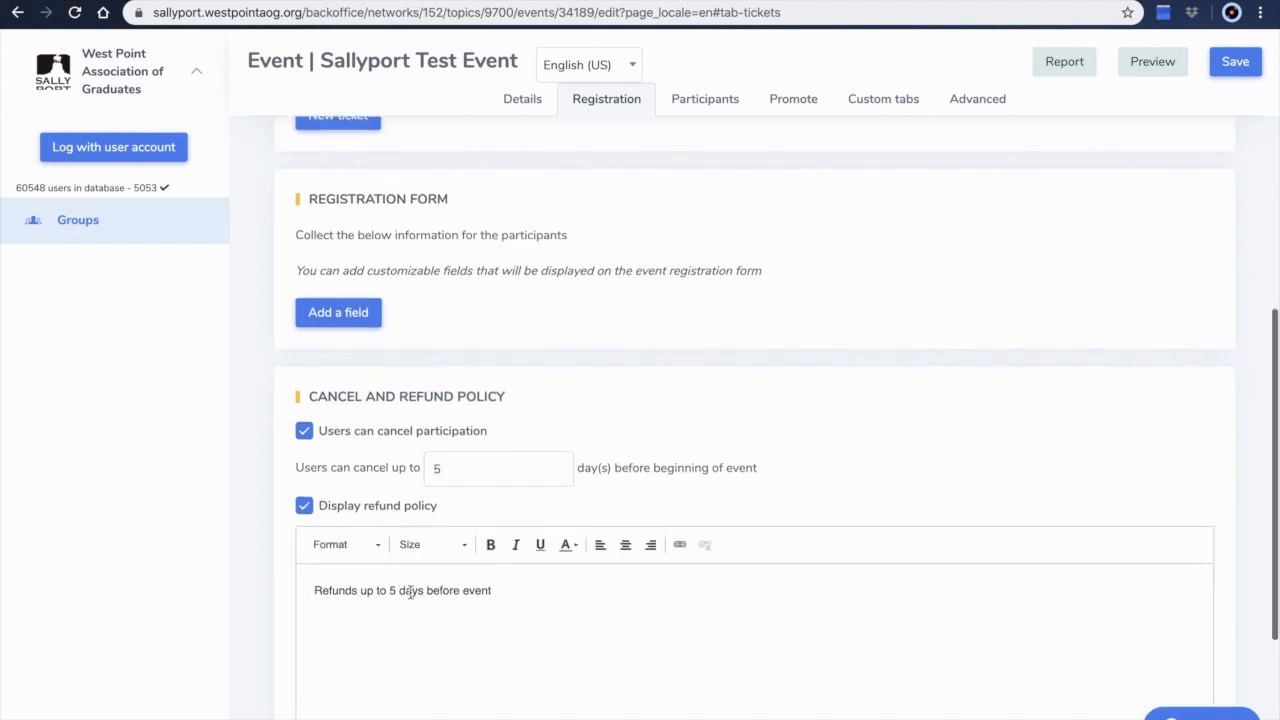
{"action": "left_click_drag", "start_coordinate": [512, 588], "coordinate": [287, 568]}
{"action": "type", "text": "P"}
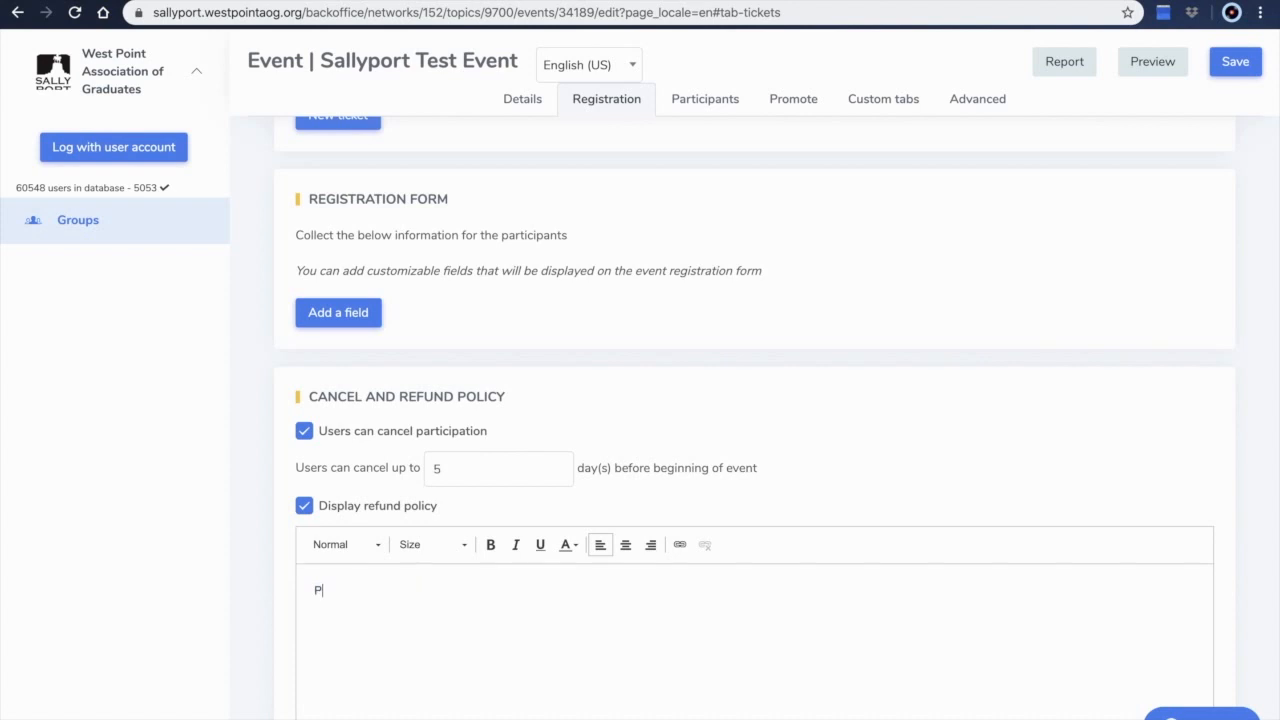
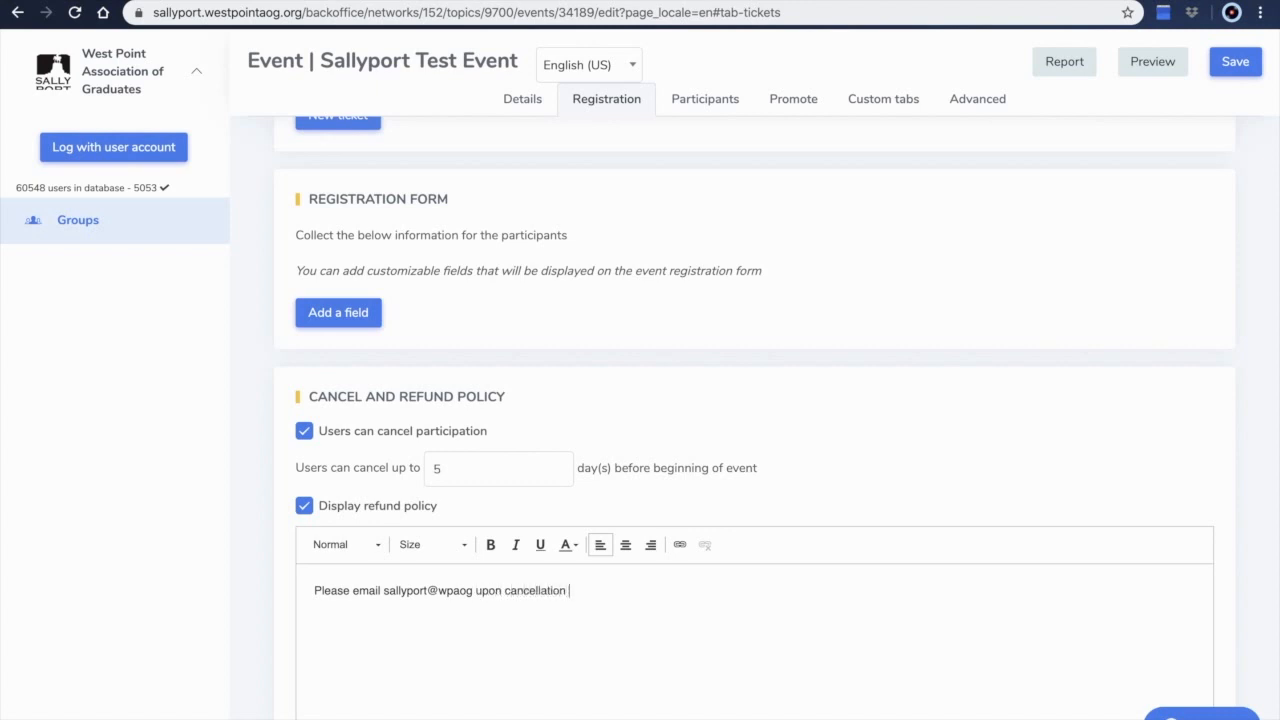
{"action": "type", "text": " to confirm your refund."}
Add a custom tab named Parking to the event
{"action": "scroll", "coordinate": [389, 563], "scroll_direction": "down", "scroll_amount": 2}
{"action": "scroll", "coordinate": [723, 148], "scroll_direction": "up", "scroll_amount": 8}
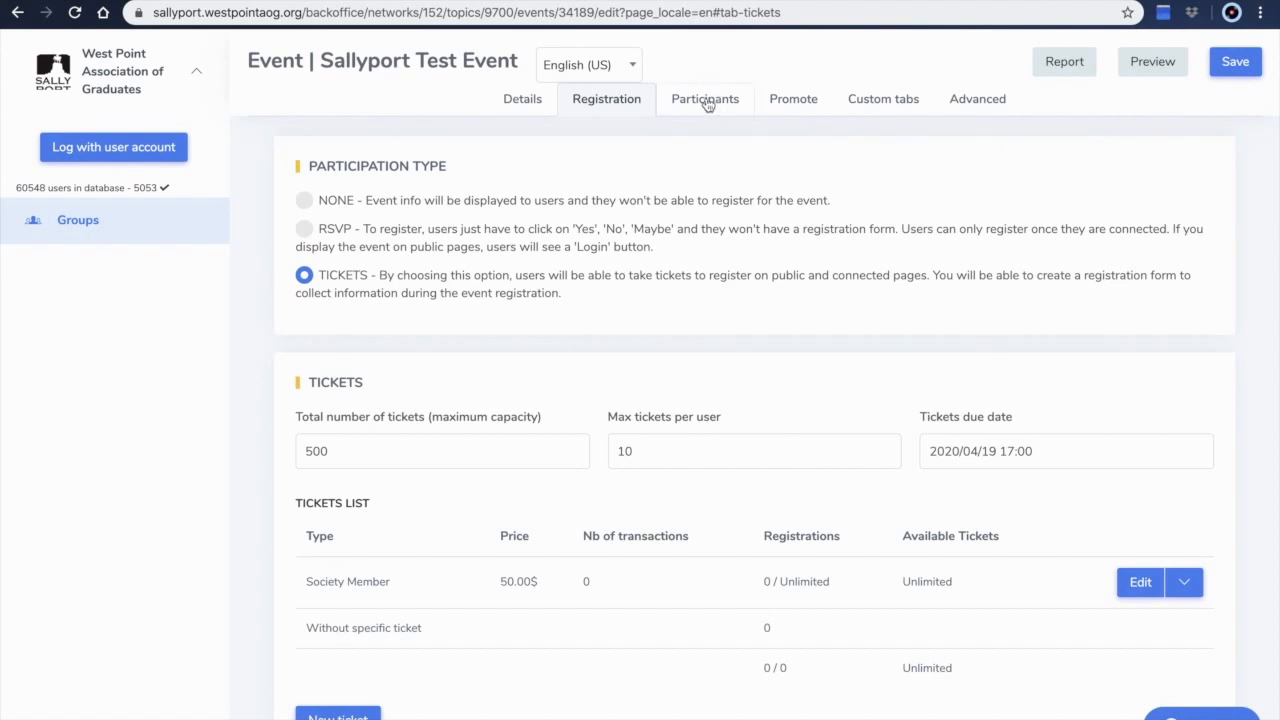
{"action": "left_click", "coordinate": [705, 102]}
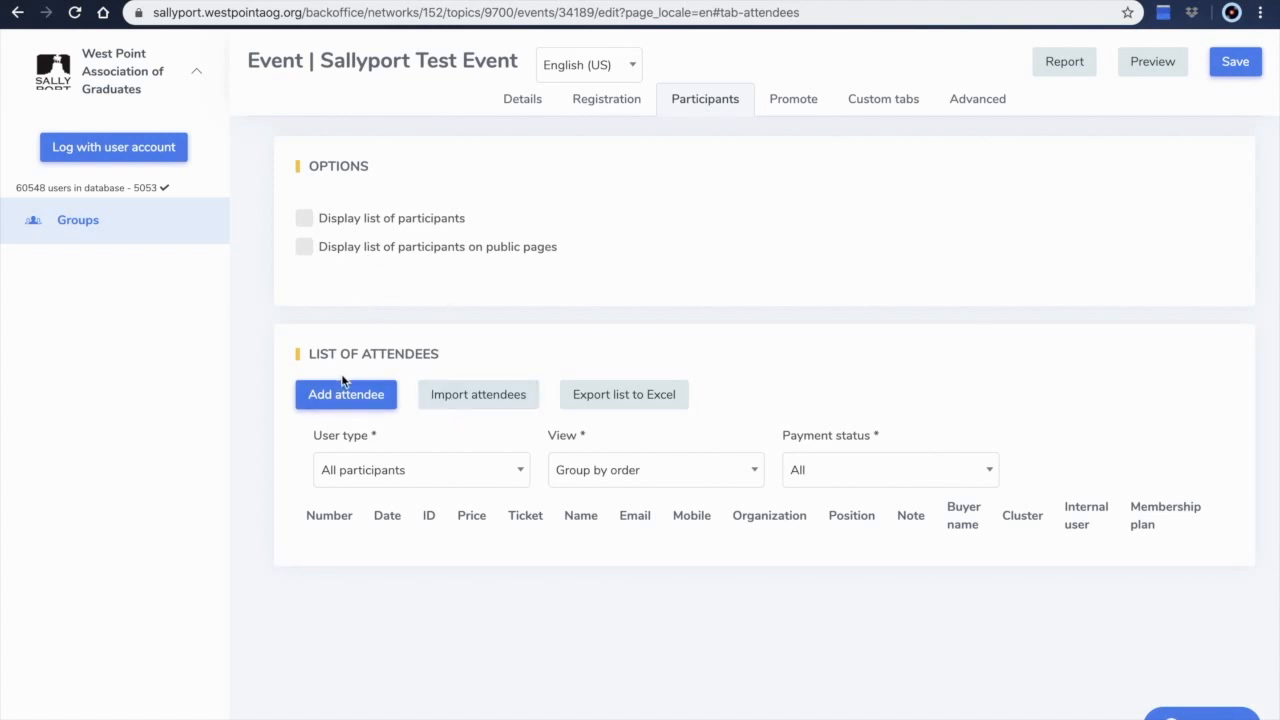
{"action": "left_click", "coordinate": [797, 98]}
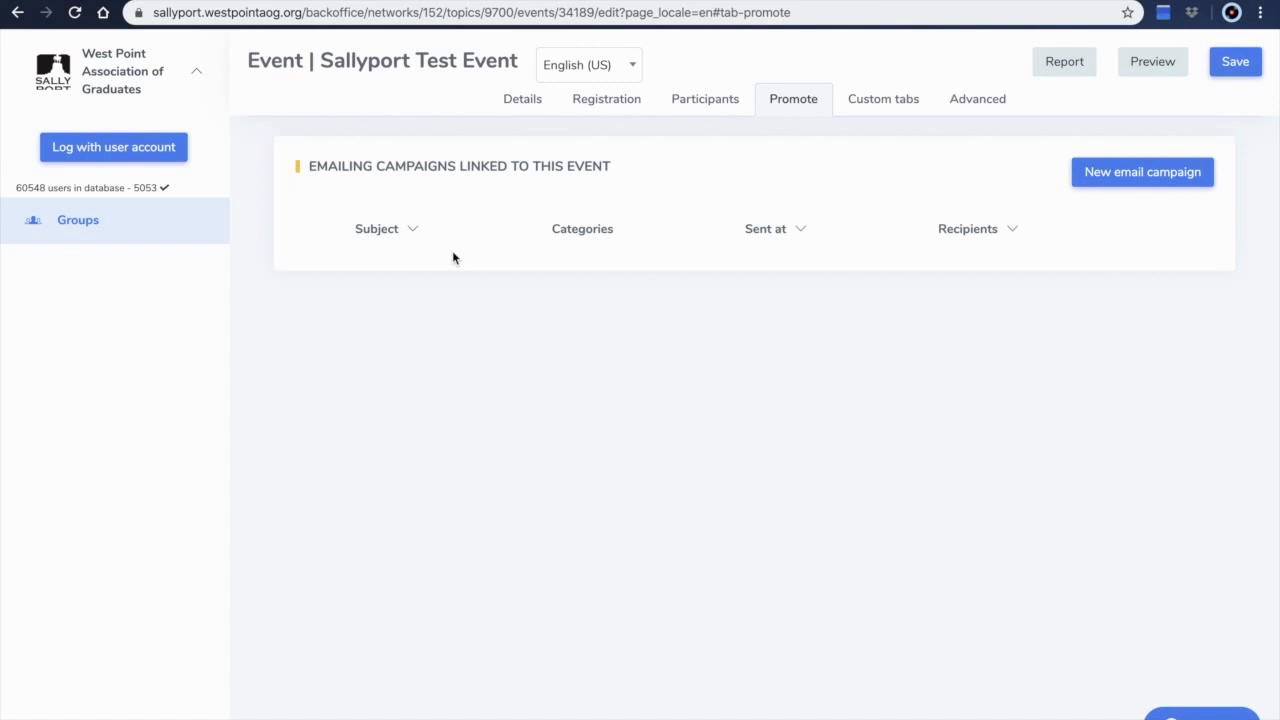
{"action": "left_click", "coordinate": [874, 104]}
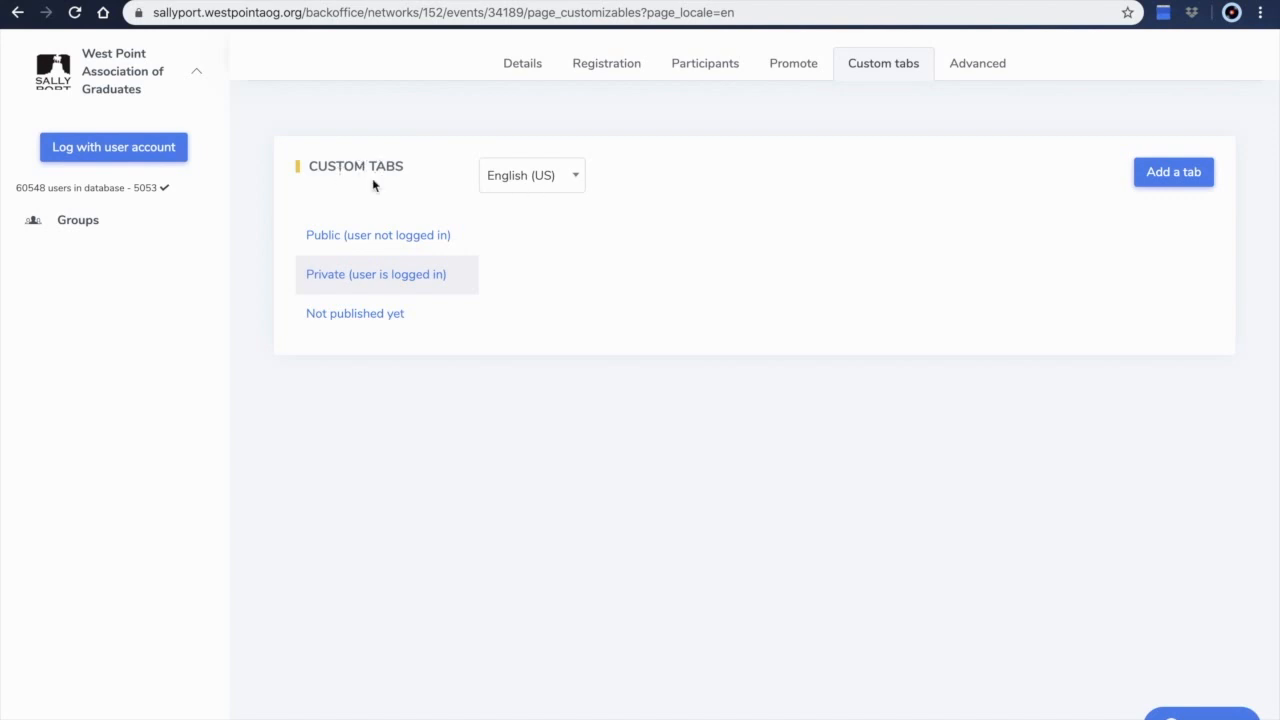
{"action": "left_click", "coordinate": [1160, 173]}
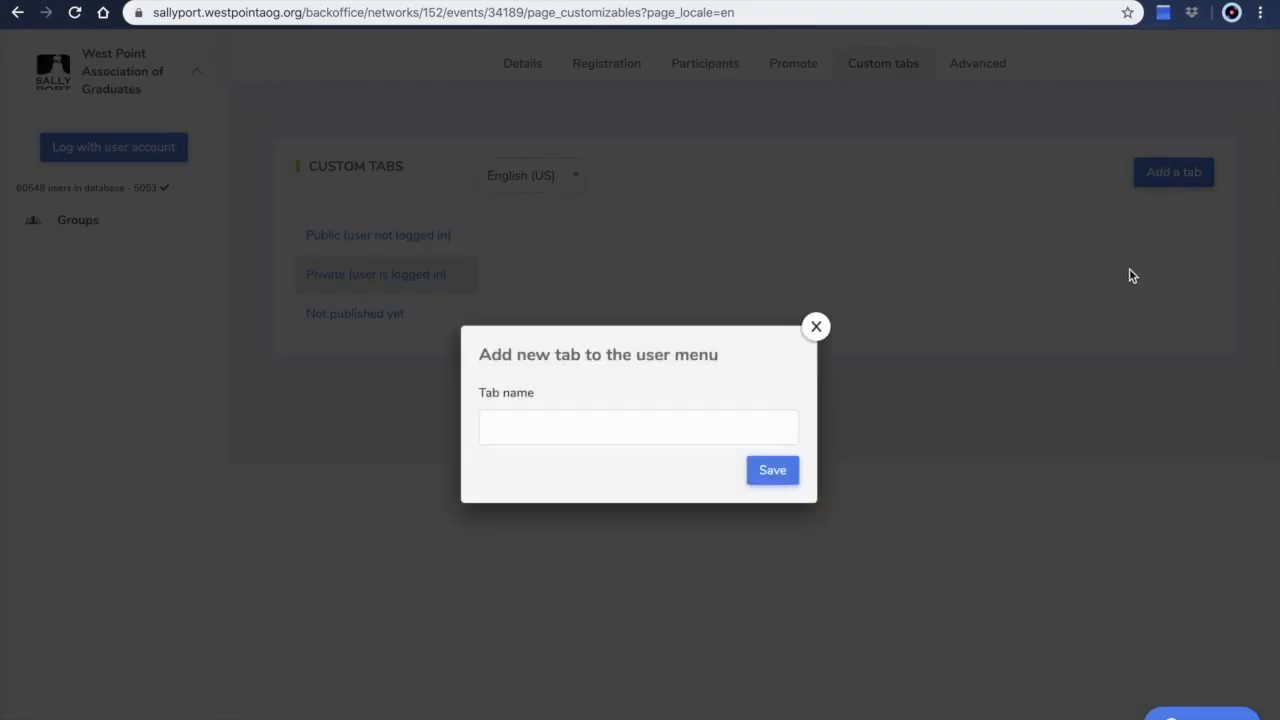
{"action": "left_click", "coordinate": [514, 430]}
{"action": "type", "text": "Parking"}
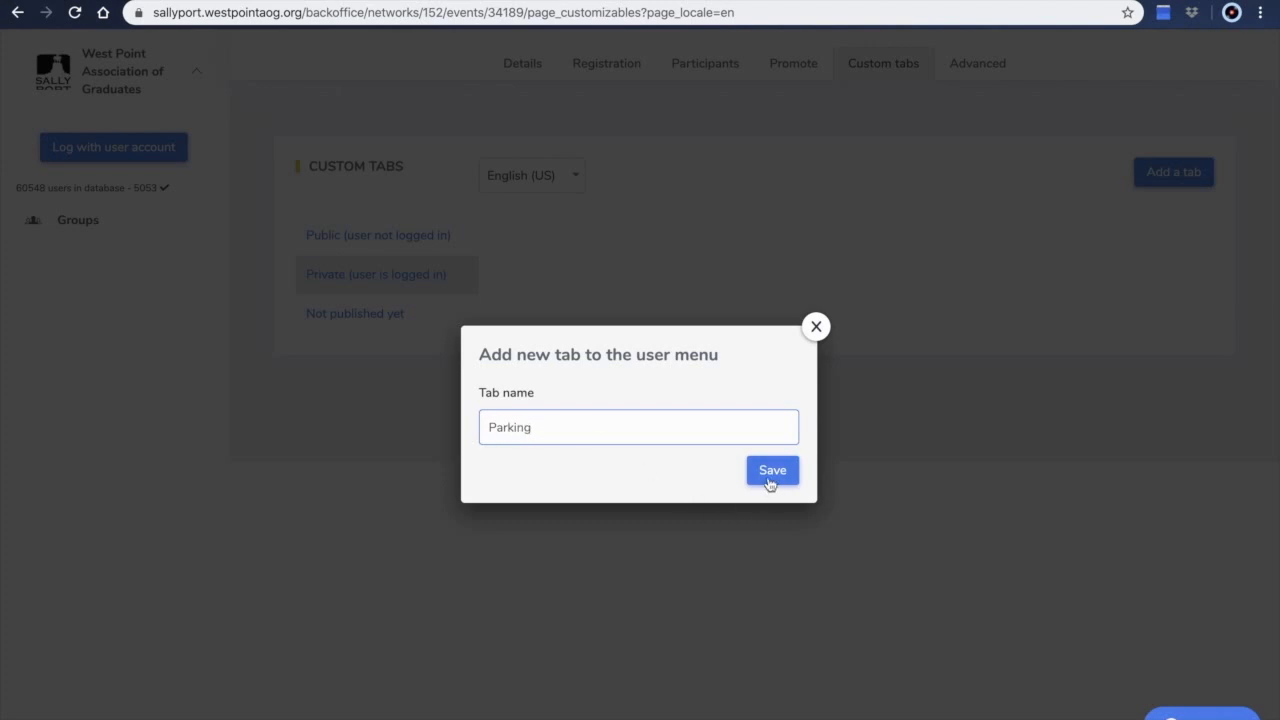
{"action": "left_click", "coordinate": [768, 478]}
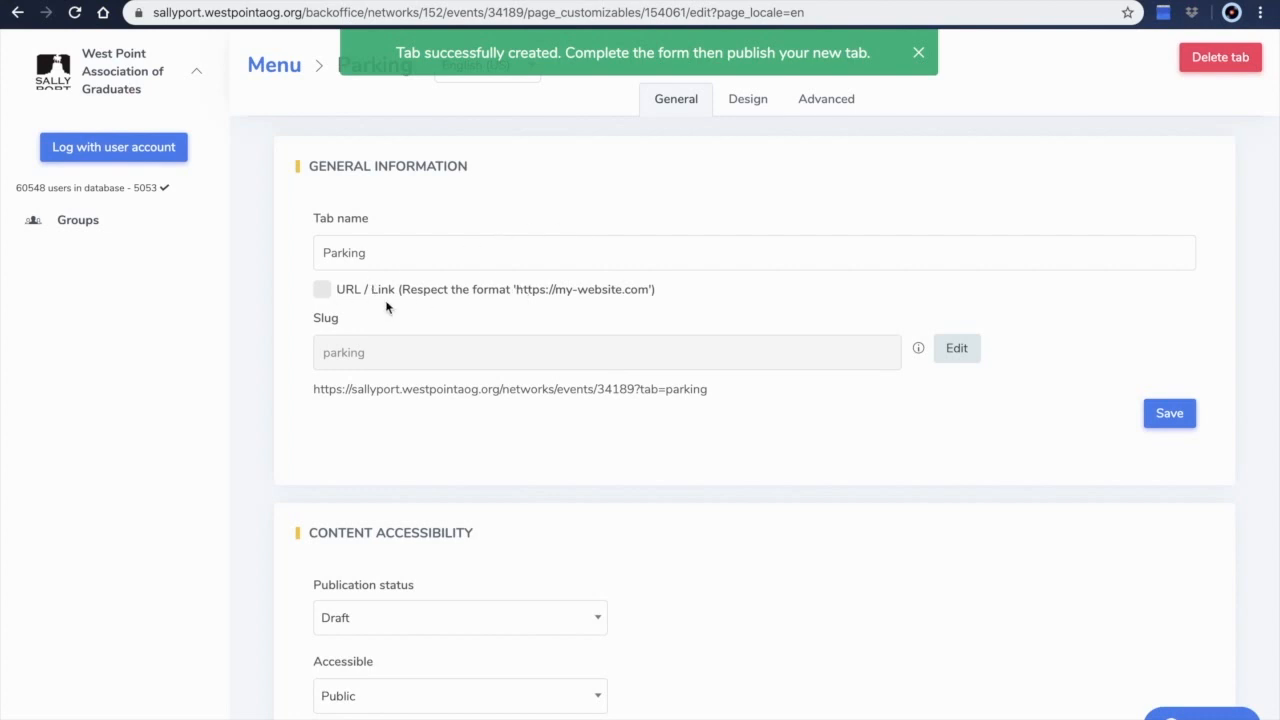
Set the Parking tab's publication status to Published
{"action": "scroll", "coordinate": [414, 414], "scroll_direction": "down", "scroll_amount": 1}
{"action": "left_click", "coordinate": [403, 520]}
{"action": "left_click", "coordinate": [346, 588]}
{"action": "scroll", "coordinate": [457, 523], "scroll_direction": "down", "scroll_amount": 1}
{"action": "left_click", "coordinate": [367, 520]}
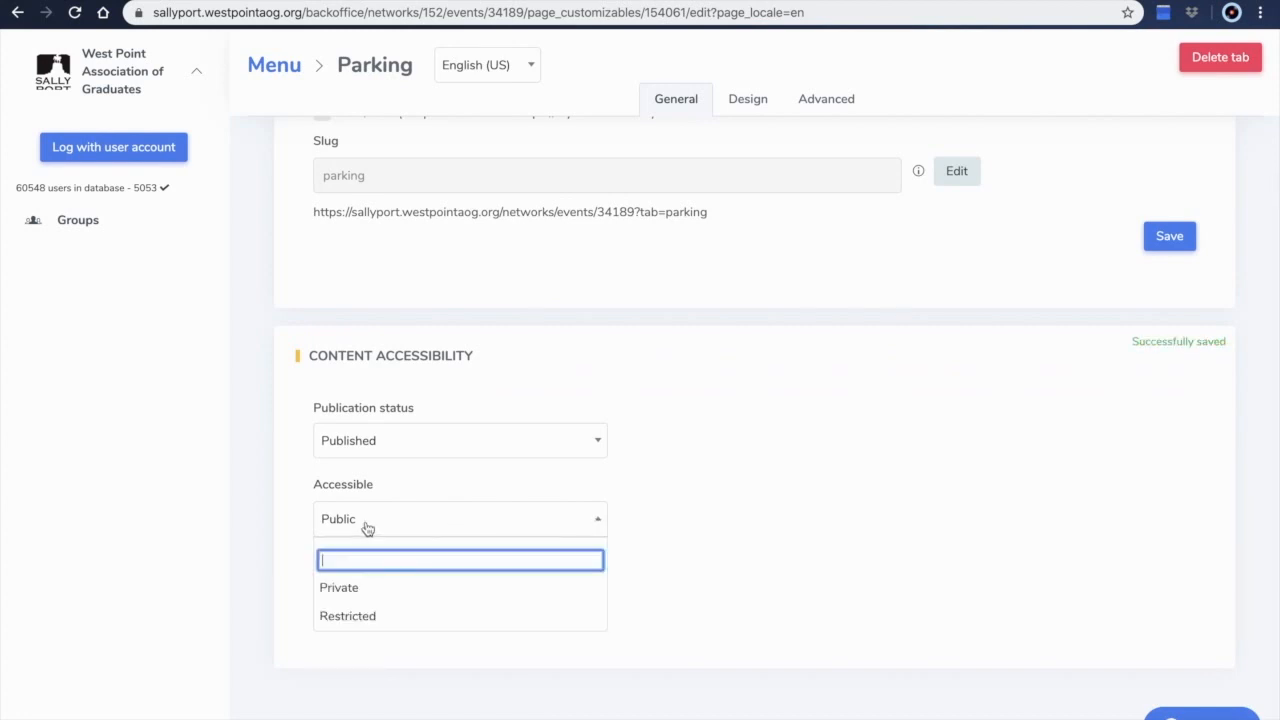
{"action": "left_click", "coordinate": [253, 560]}
{"action": "scroll", "coordinate": [340, 555], "scroll_direction": "down", "scroll_amount": 1}
{"action": "left_click", "coordinate": [321, 546]}
{"action": "left_click", "coordinate": [757, 111]}
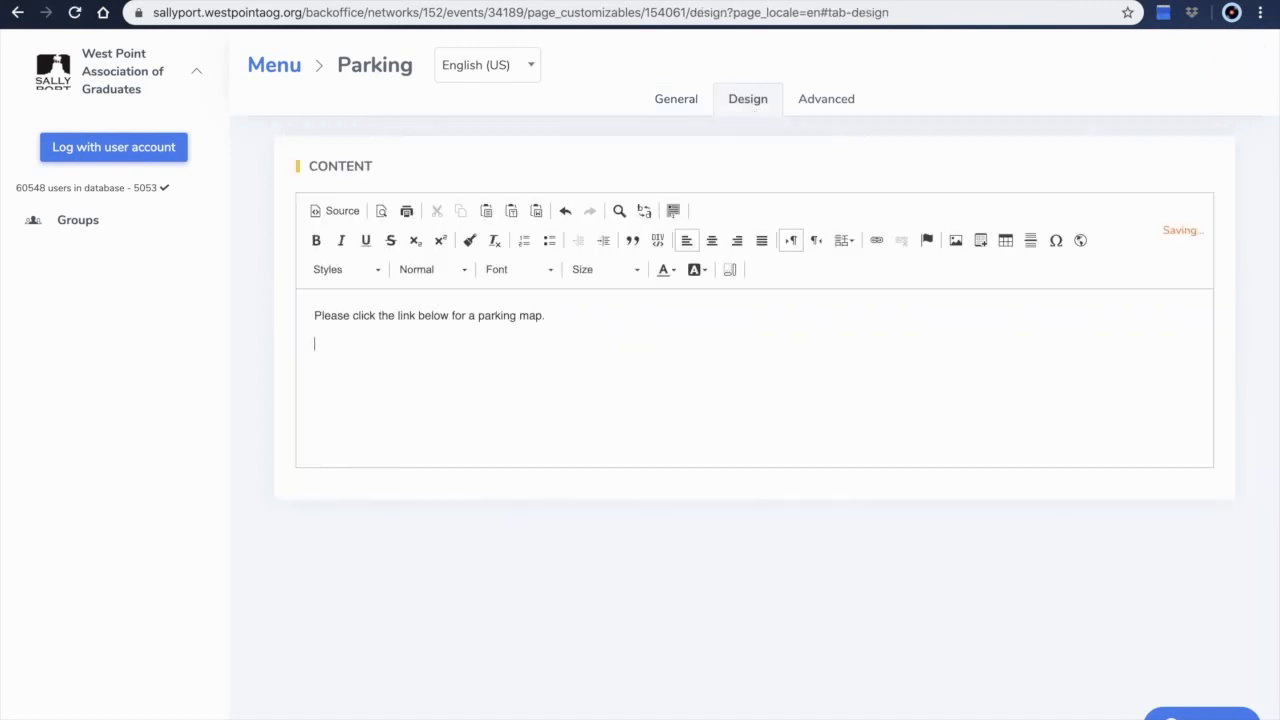
{"action": "left_click", "coordinate": [876, 241]}
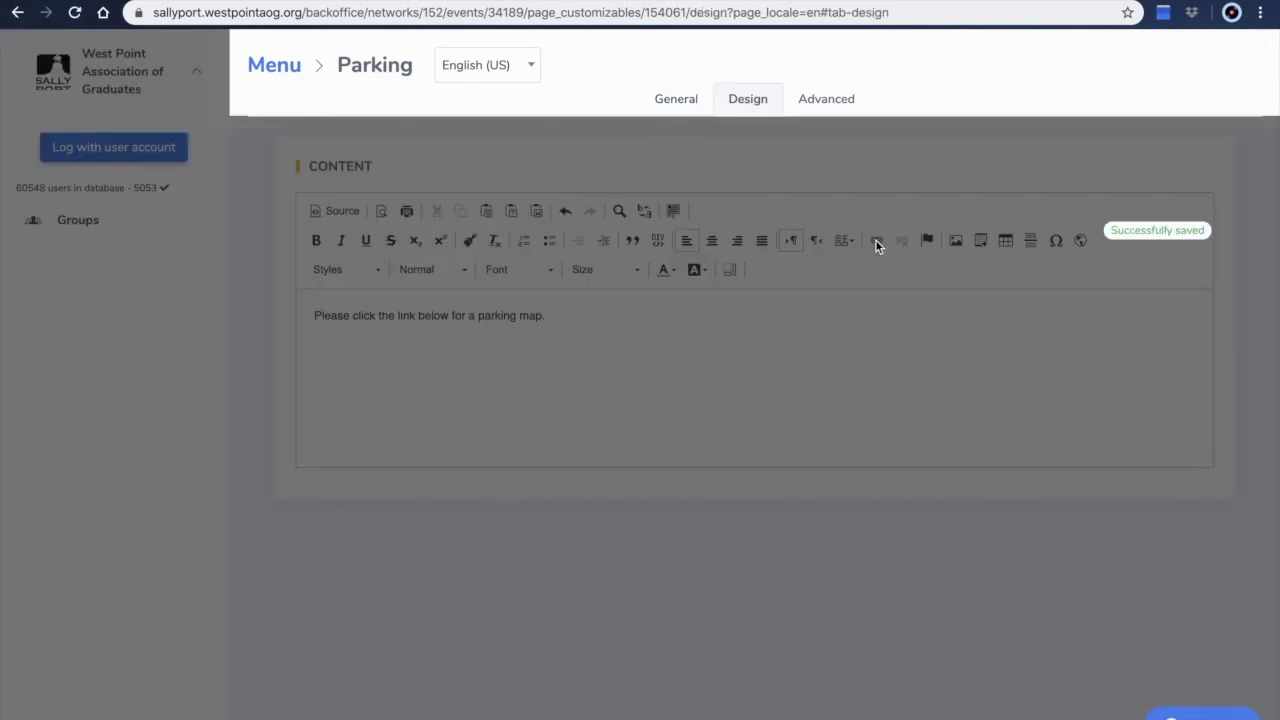
{"action": "left_click", "coordinate": [496, 345]}
{"action": "type", "text": "Parking M"}
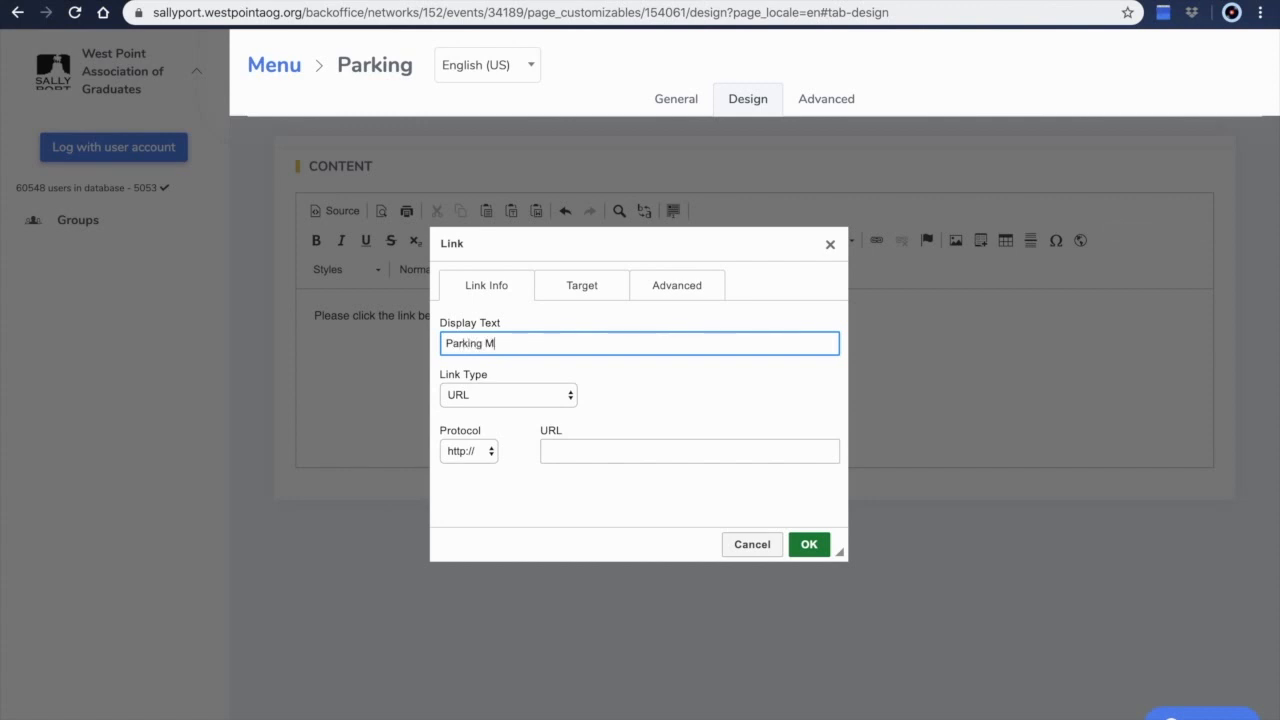
{"action": "left_click", "coordinate": [557, 449]}
{"action": "type", "text": "www.googlemaps.com"}
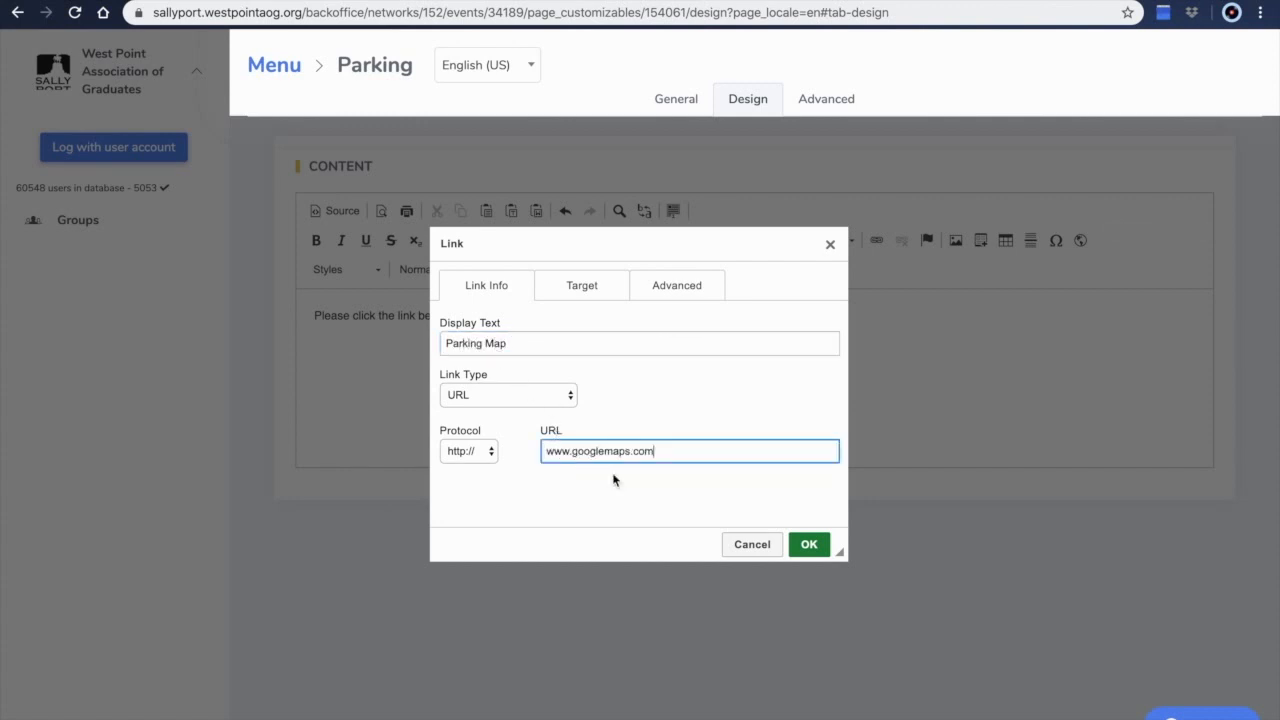
{"action": "left_click", "coordinate": [810, 544]}
Return to the Sallyport Test Event and review its advanced registration confirmation and reminder email settings
{"action": "left_click", "coordinate": [466, 394]}
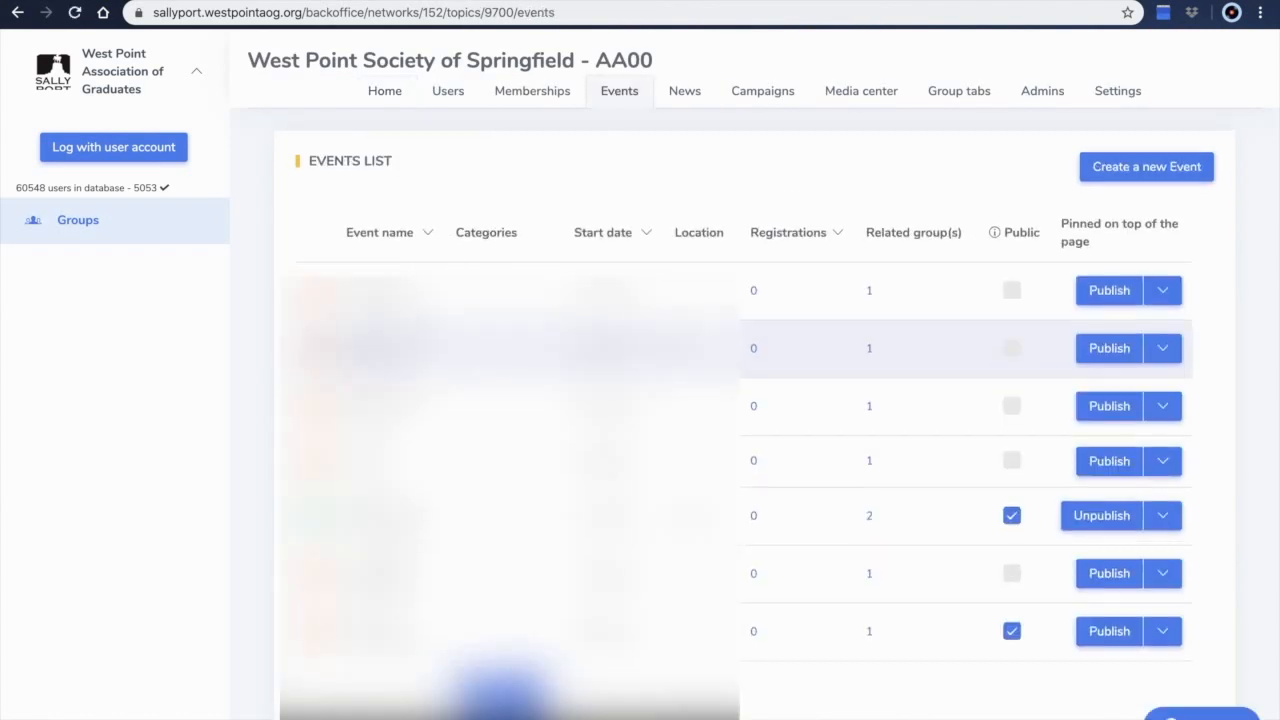
{"action": "scroll", "coordinate": [735, 400], "scroll_direction": "down", "scroll_amount": 5}
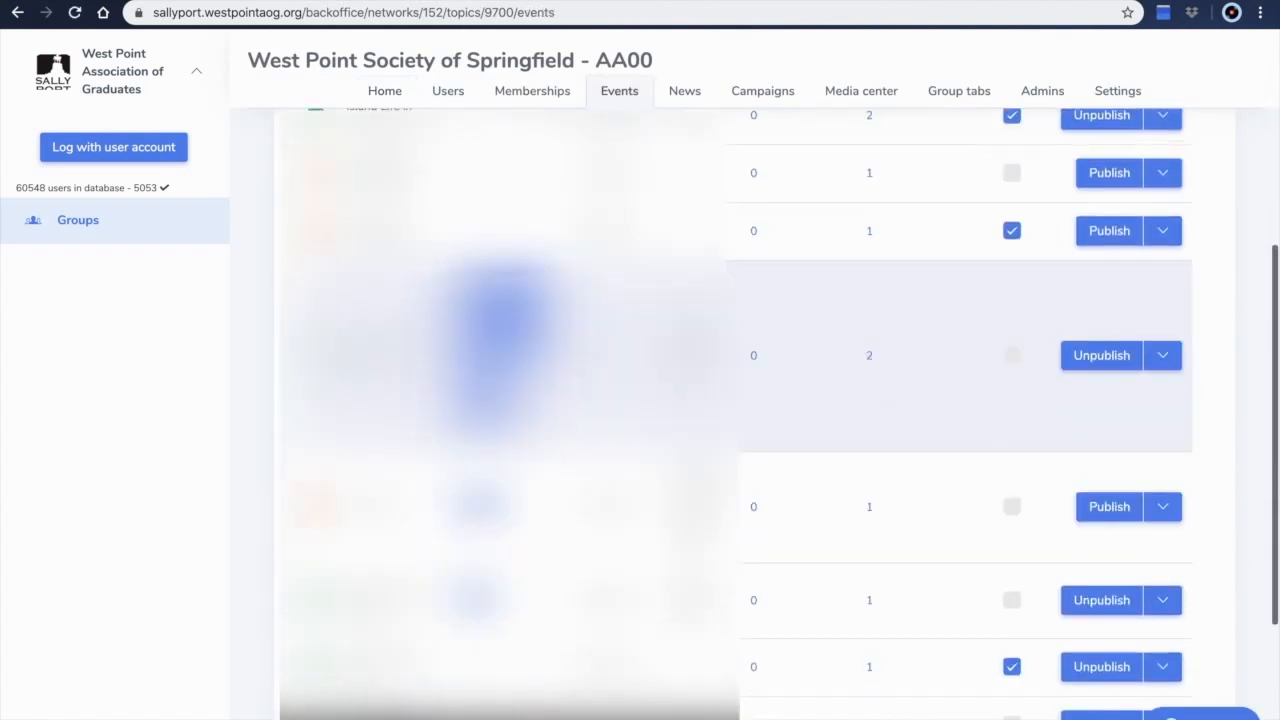
{"action": "scroll", "coordinate": [400, 305], "scroll_direction": "down", "scroll_amount": 3}
{"action": "left_click", "coordinate": [375, 563]}
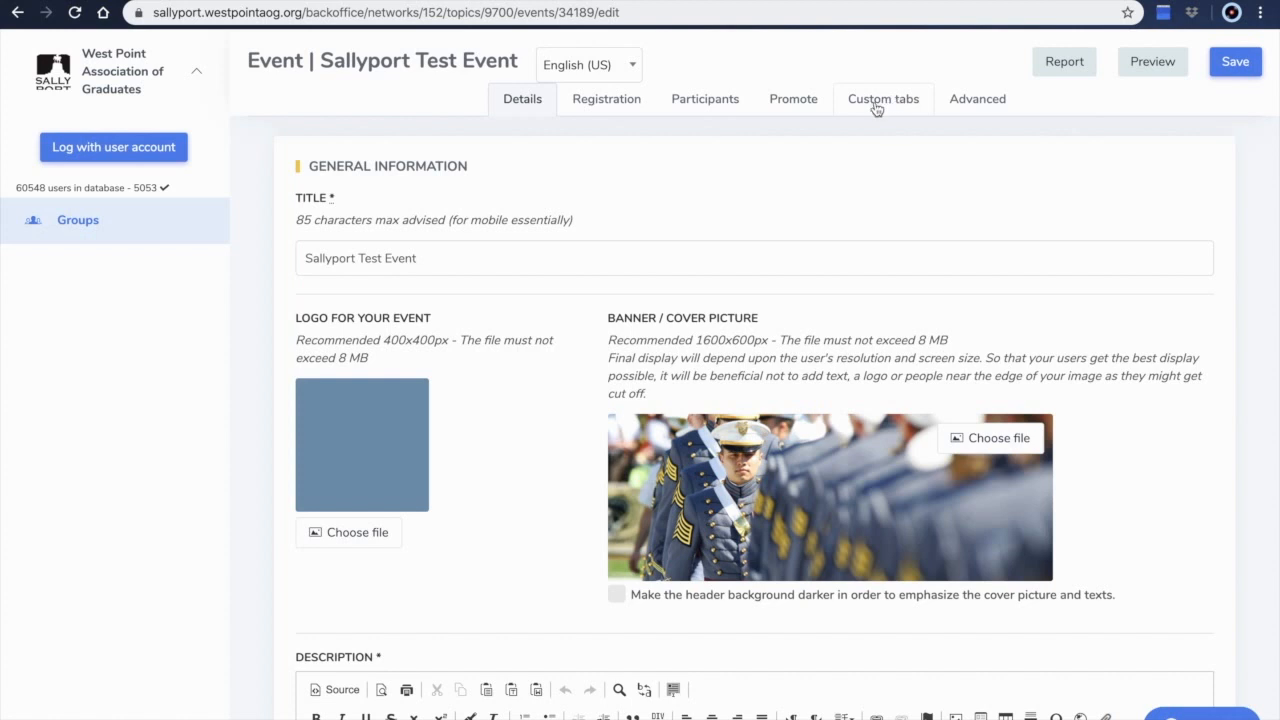
{"action": "left_click", "coordinate": [988, 102]}
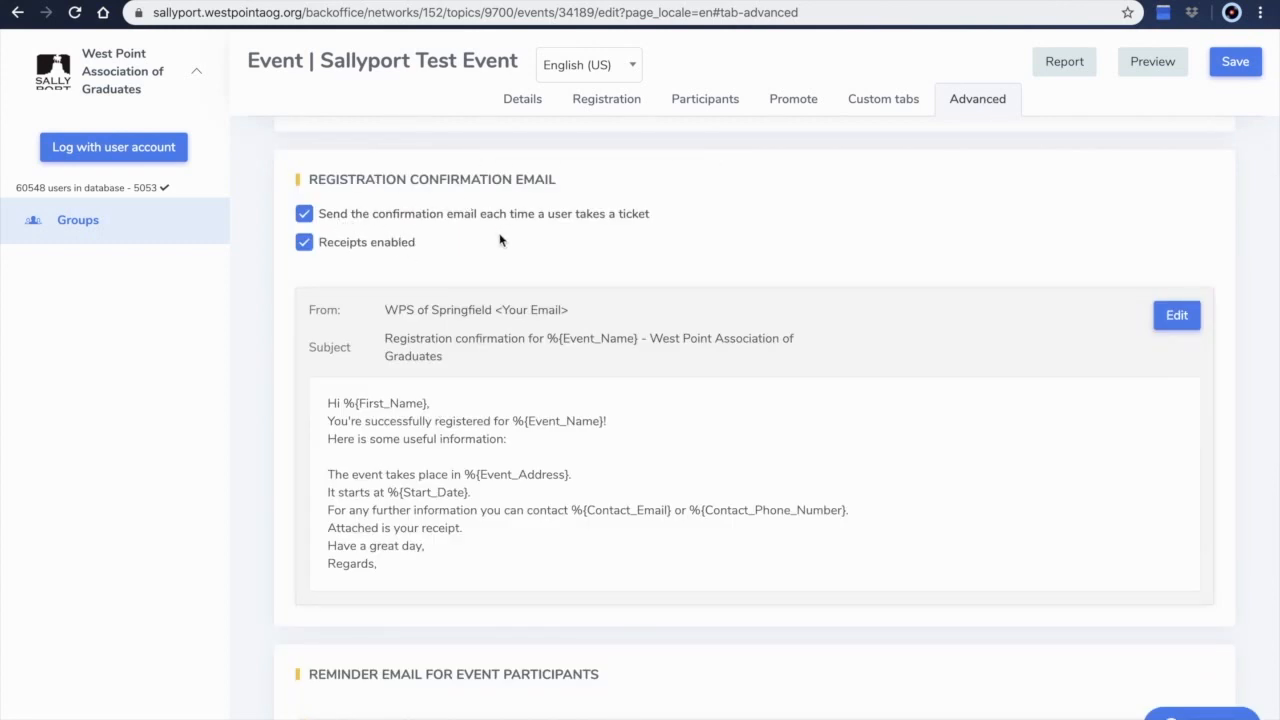
{"action": "scroll", "coordinate": [350, 256], "scroll_direction": "down", "scroll_amount": 3}
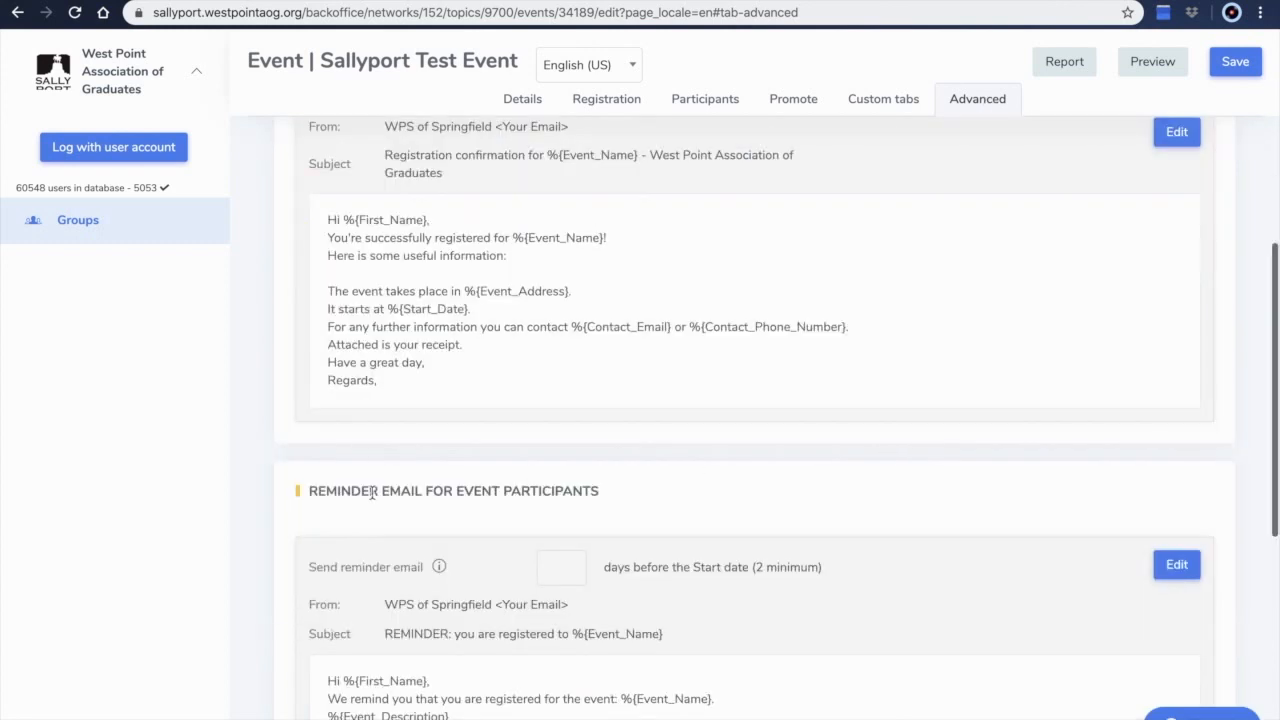
Preview the event's public page, checking its Description and Parking tabs, tickets, refund policy and location map
{"action": "scroll", "coordinate": [535, 545], "scroll_direction": "down", "scroll_amount": 1}
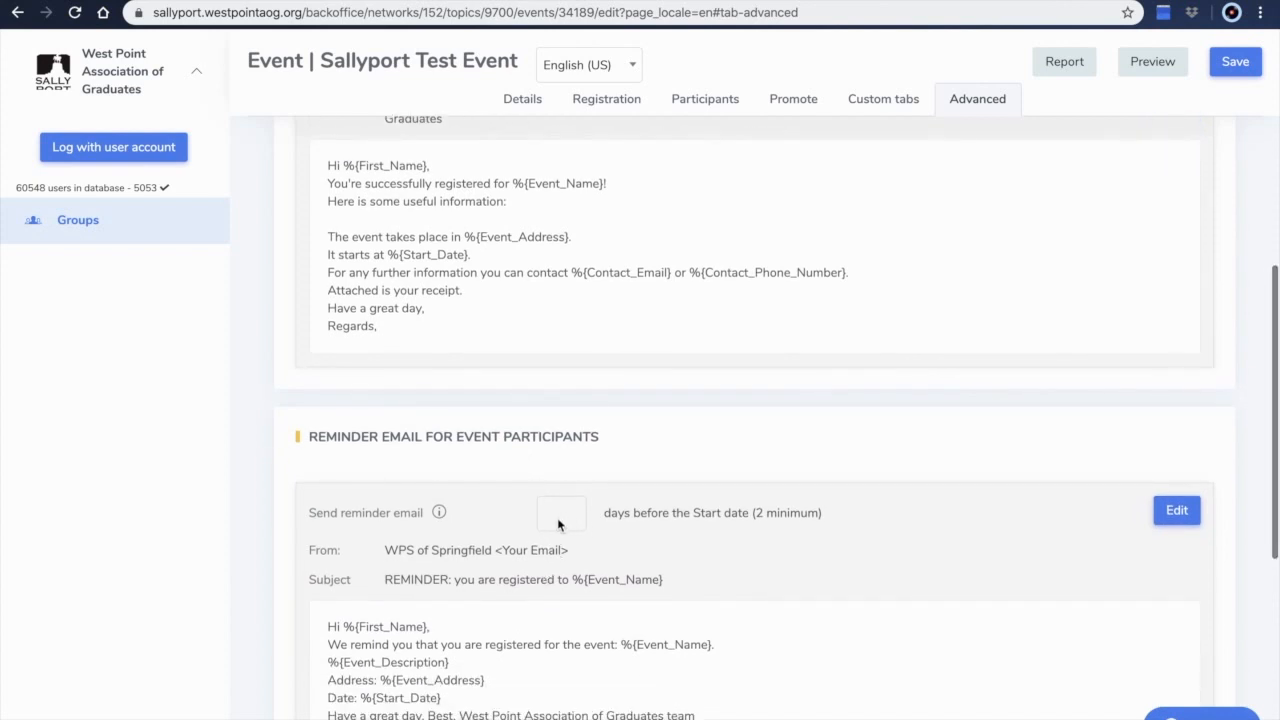
{"action": "scroll", "coordinate": [797, 556], "scroll_direction": "down", "scroll_amount": 5}
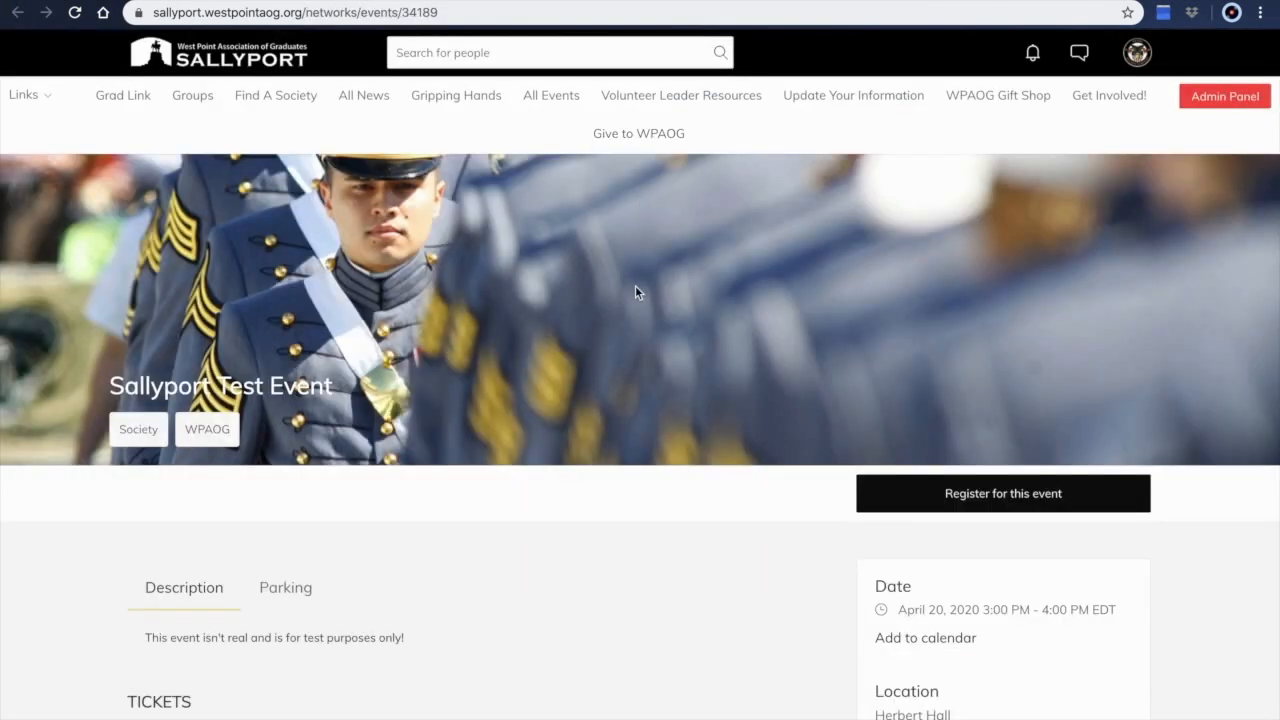
{"action": "scroll", "coordinate": [635, 290], "scroll_direction": "down", "scroll_amount": 2}
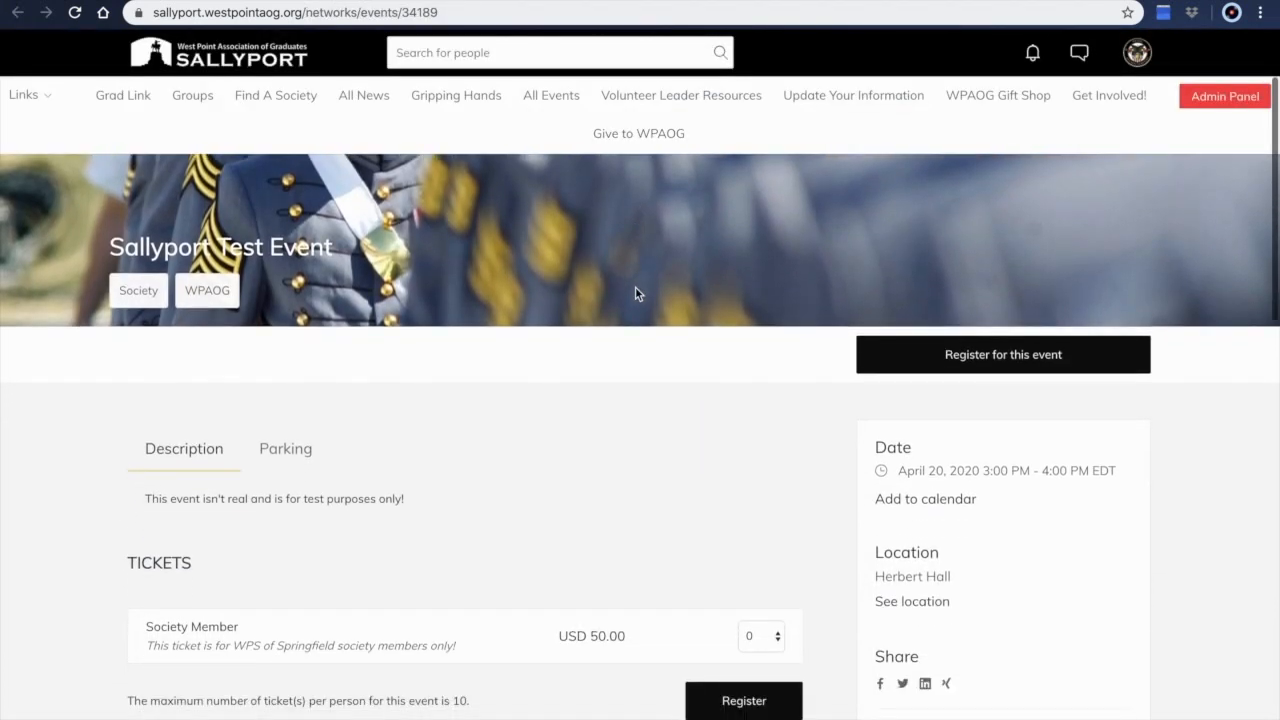
{"action": "scroll", "coordinate": [533, 406], "scroll_direction": "down", "scroll_amount": 1}
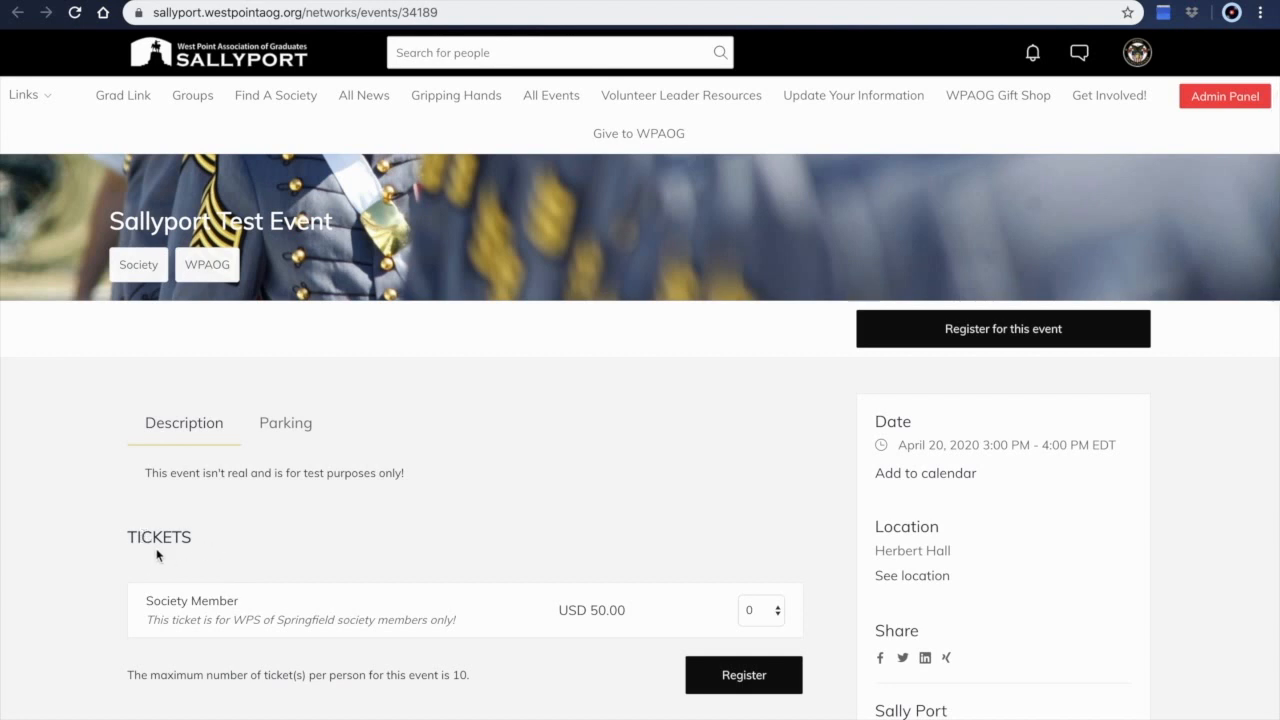
{"action": "left_click", "coordinate": [302, 436]}
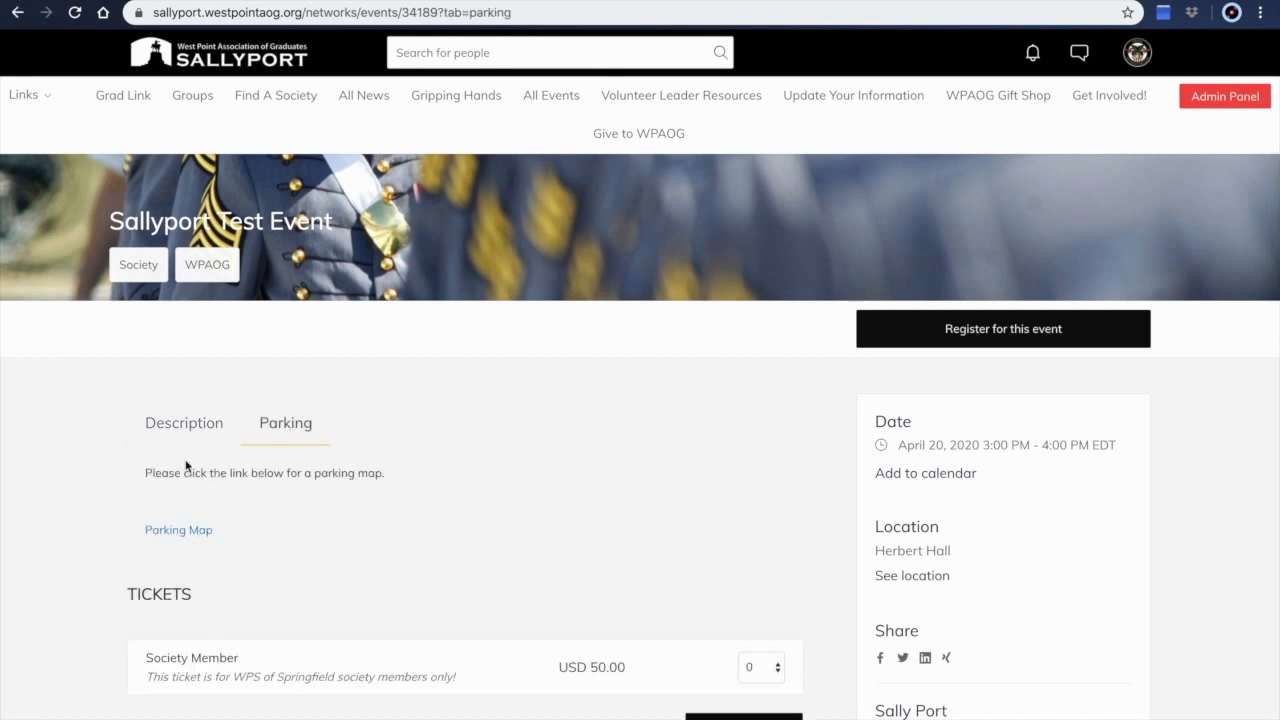
{"action": "left_click", "coordinate": [175, 432]}
{"action": "scroll", "coordinate": [402, 489], "scroll_direction": "down", "scroll_amount": 3}
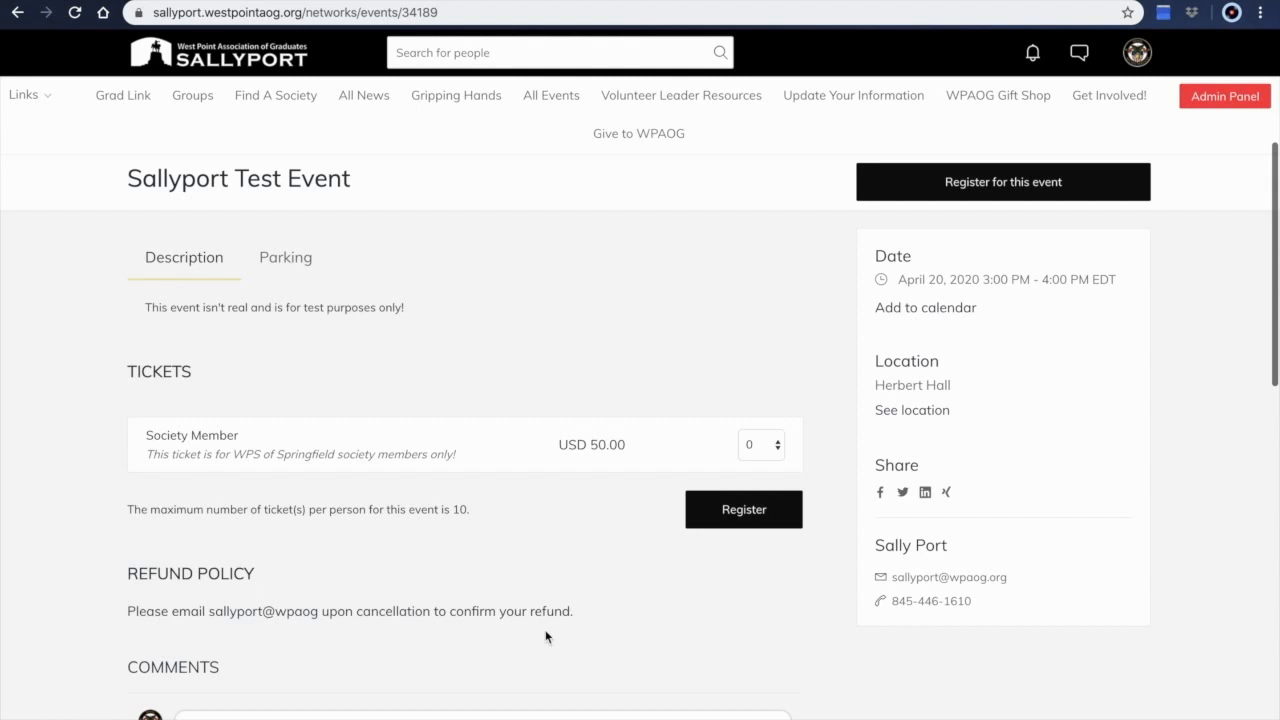
{"action": "scroll", "coordinate": [360, 640], "scroll_direction": "down", "scroll_amount": 2}
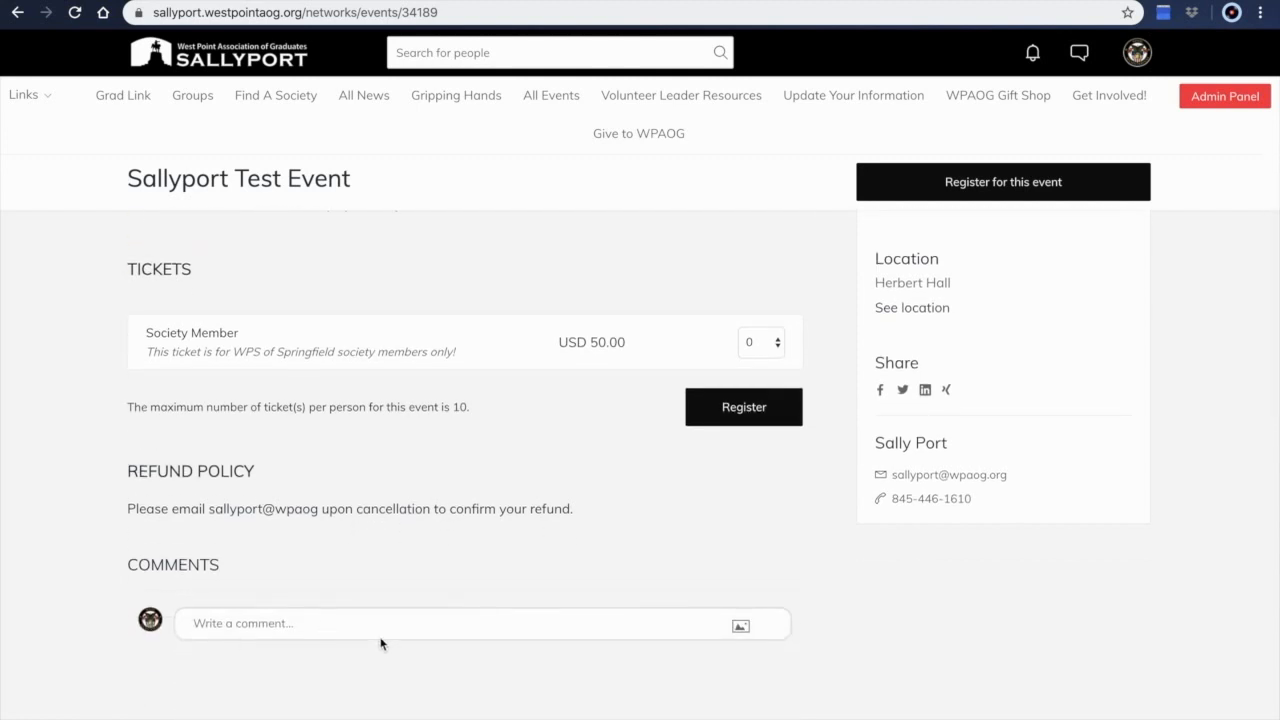
{"action": "scroll", "coordinate": [440, 631], "scroll_direction": "down", "scroll_amount": 3}
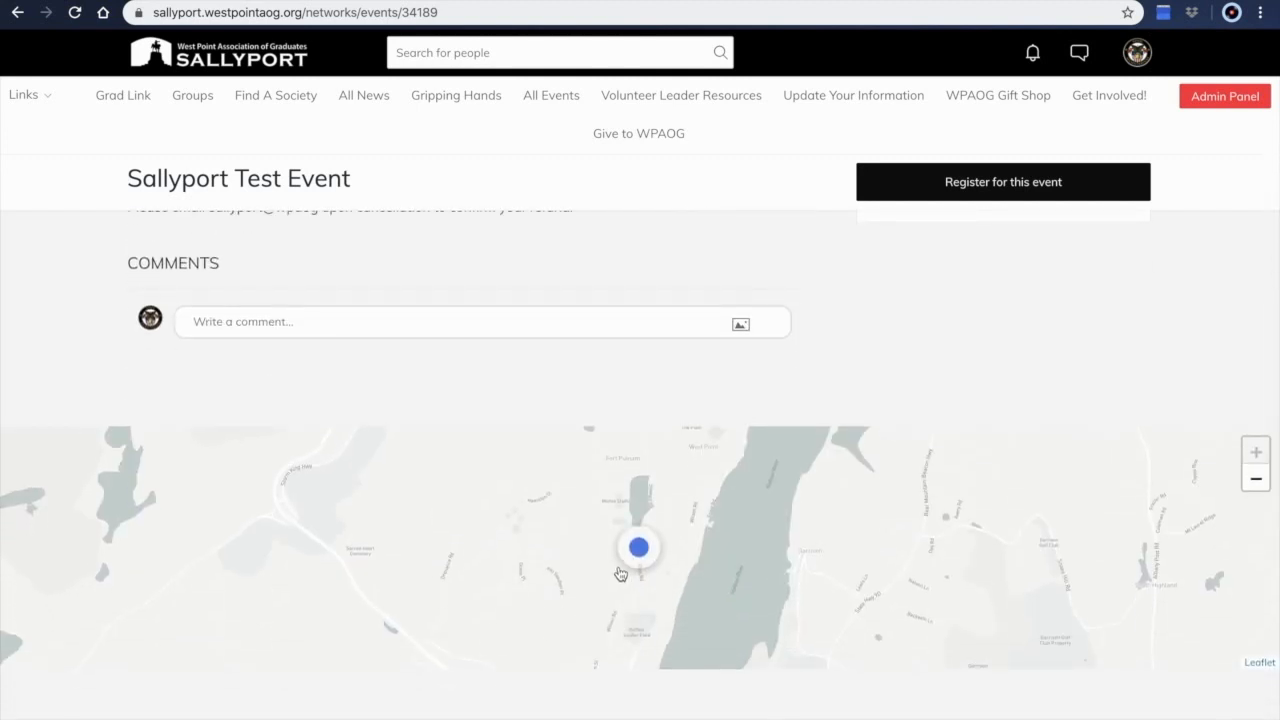
{"action": "scroll", "coordinate": [643, 551], "scroll_direction": "down", "scroll_amount": 2}
{"action": "scroll", "coordinate": [643, 551], "scroll_direction": "up", "scroll_amount": 1}
{"action": "scroll", "coordinate": [643, 551], "scroll_direction": "up", "scroll_amount": 10}
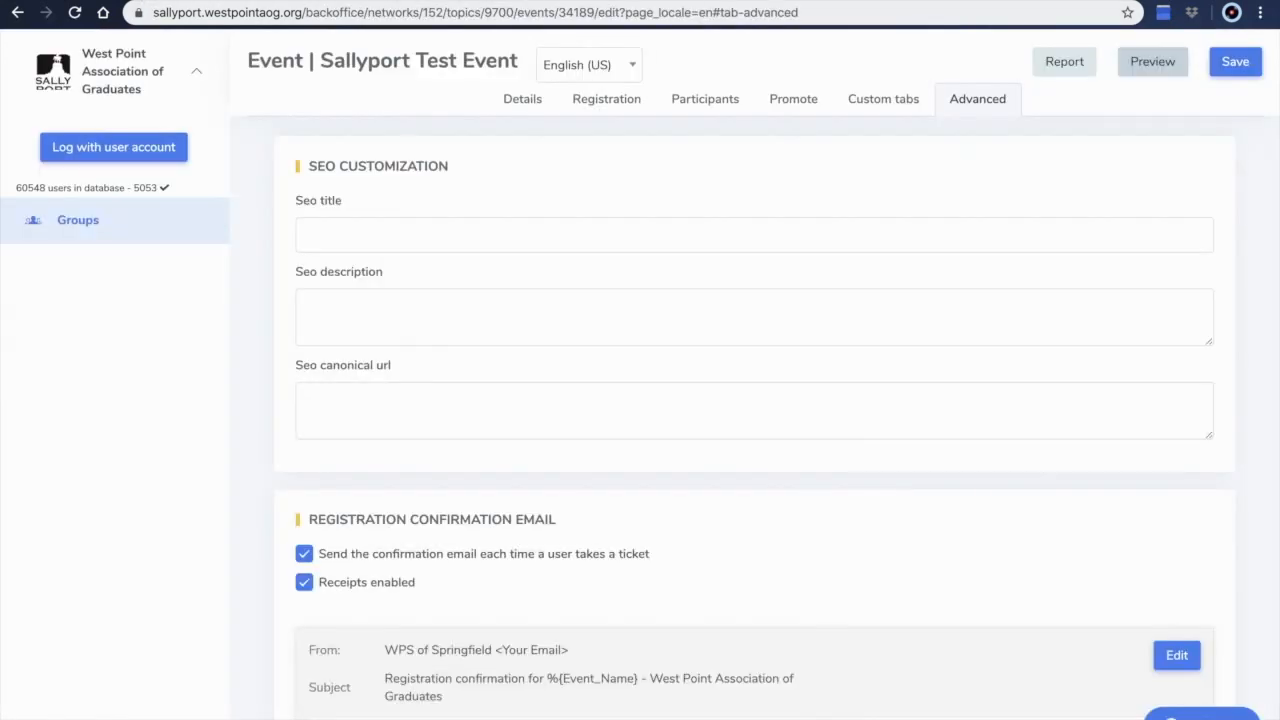
Open the event's report and review its key numbers, ticket information and participants section
{"action": "left_click", "coordinate": [1065, 62]}
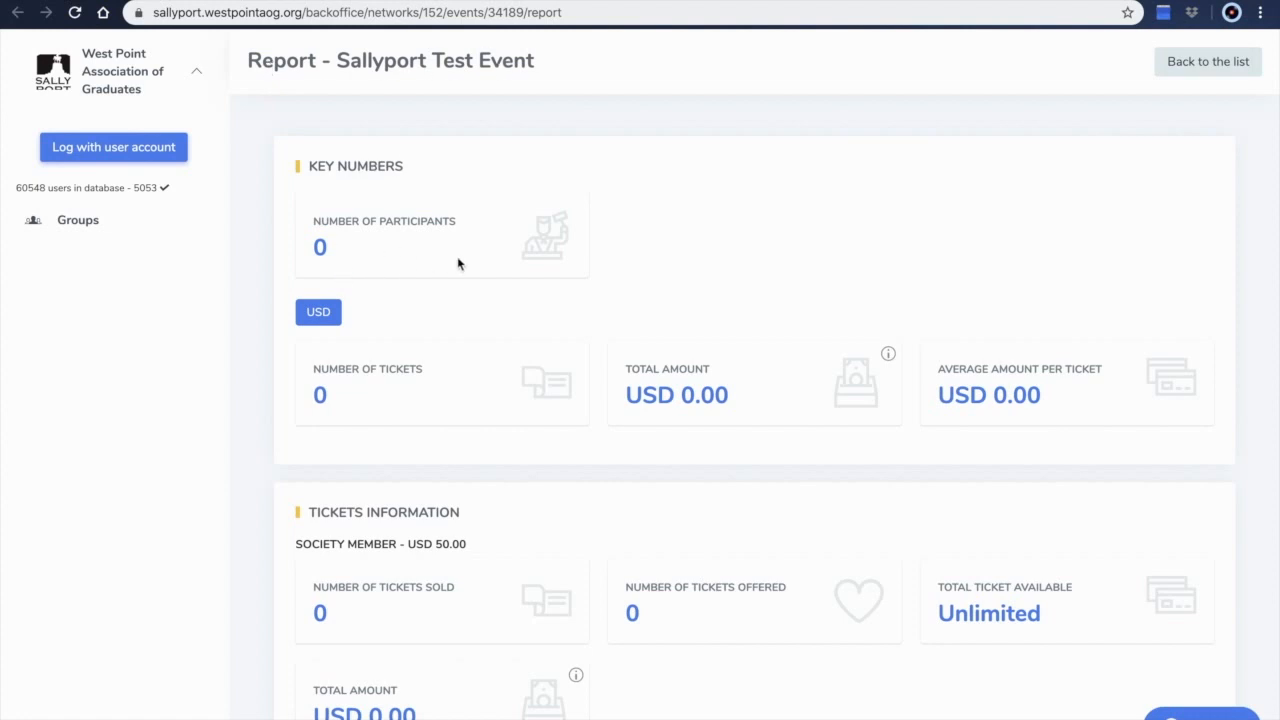
{"action": "scroll", "coordinate": [480, 331], "scroll_direction": "down", "scroll_amount": 1}
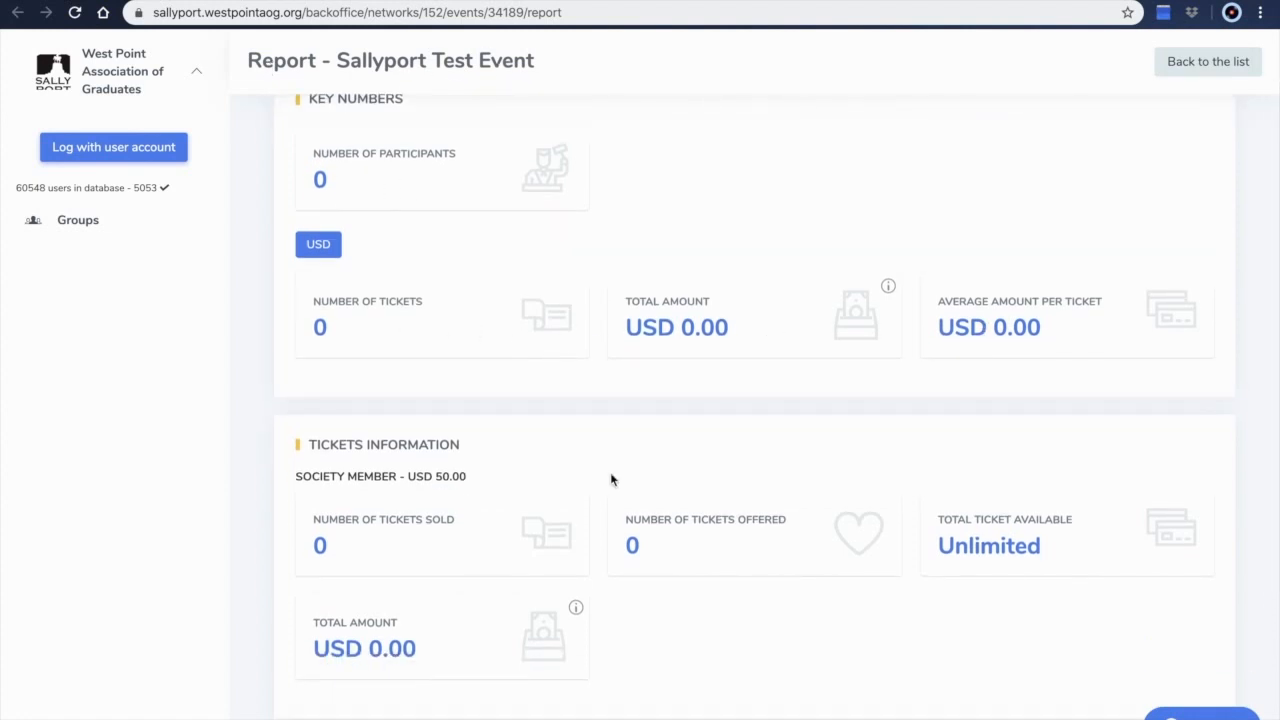
{"action": "scroll", "coordinate": [610, 480], "scroll_direction": "down", "scroll_amount": 2}
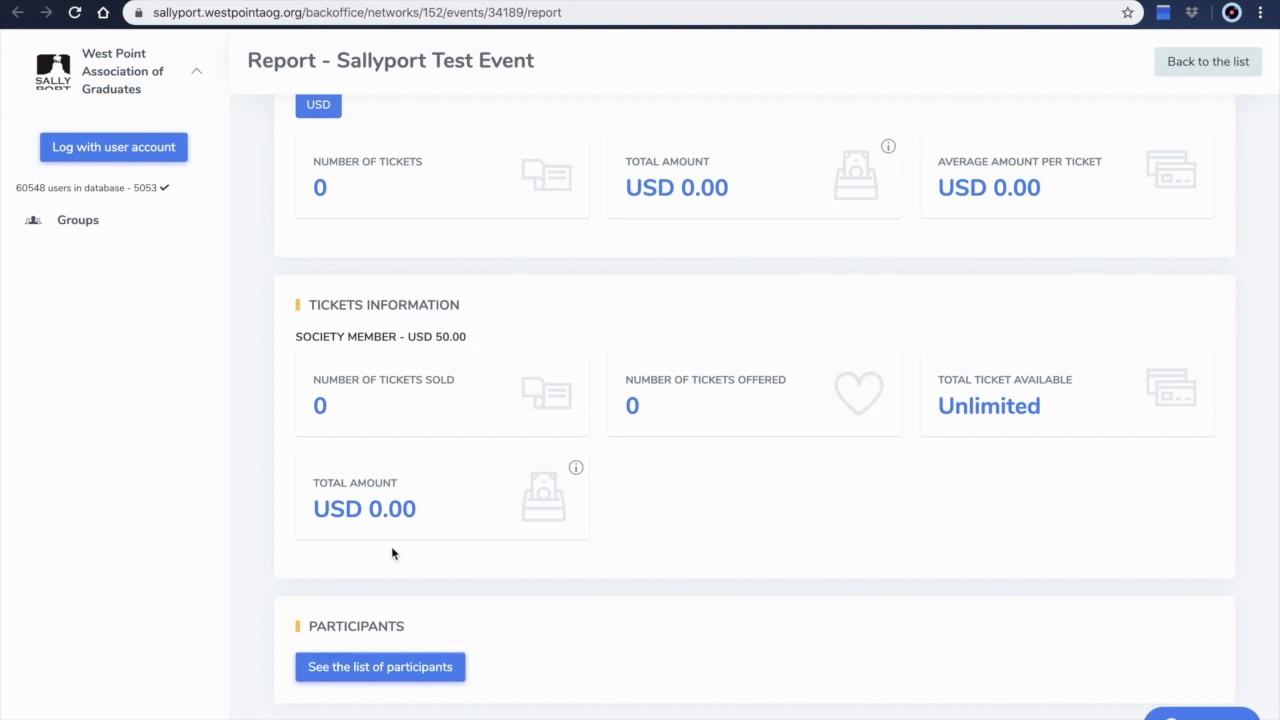
{"action": "scroll", "coordinate": [391, 553], "scroll_direction": "down", "scroll_amount": 1}
{"action": "left_click", "coordinate": [362, 607]}
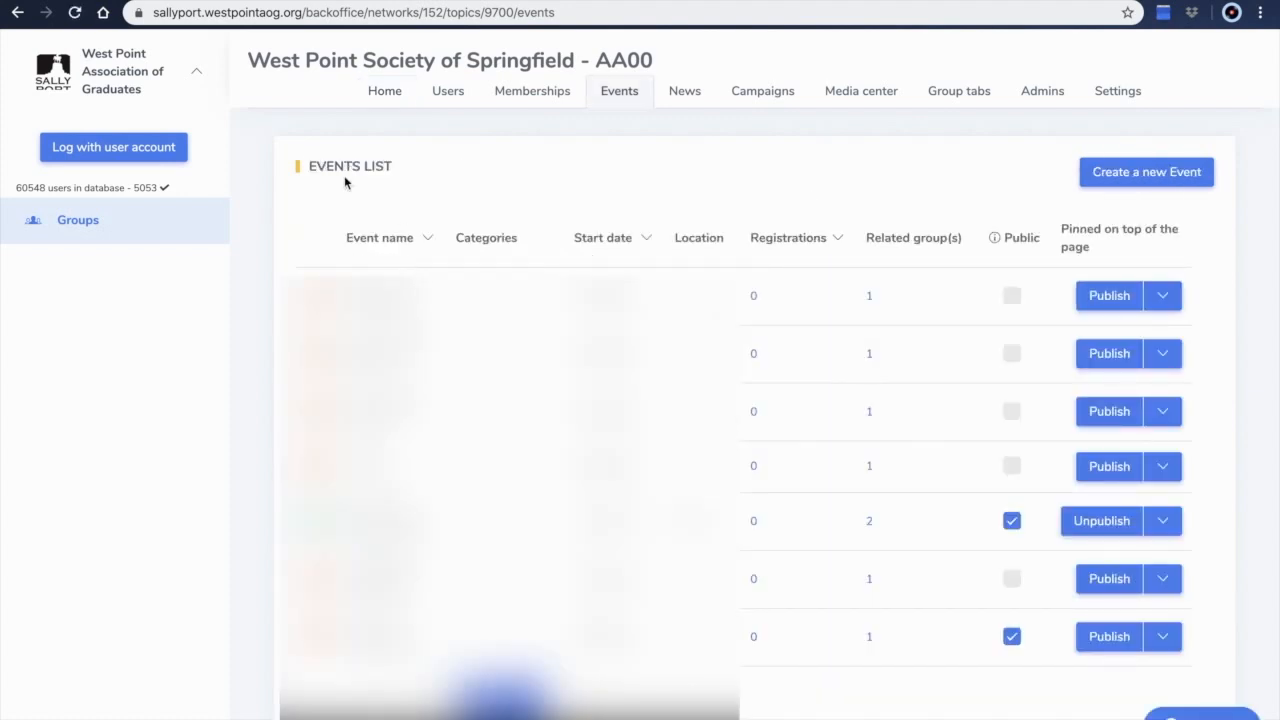
Locate the Sallyport Test Event in the group's events list and open its actions menu
{"action": "scroll", "coordinate": [354, 181], "scroll_direction": "down", "scroll_amount": 10}
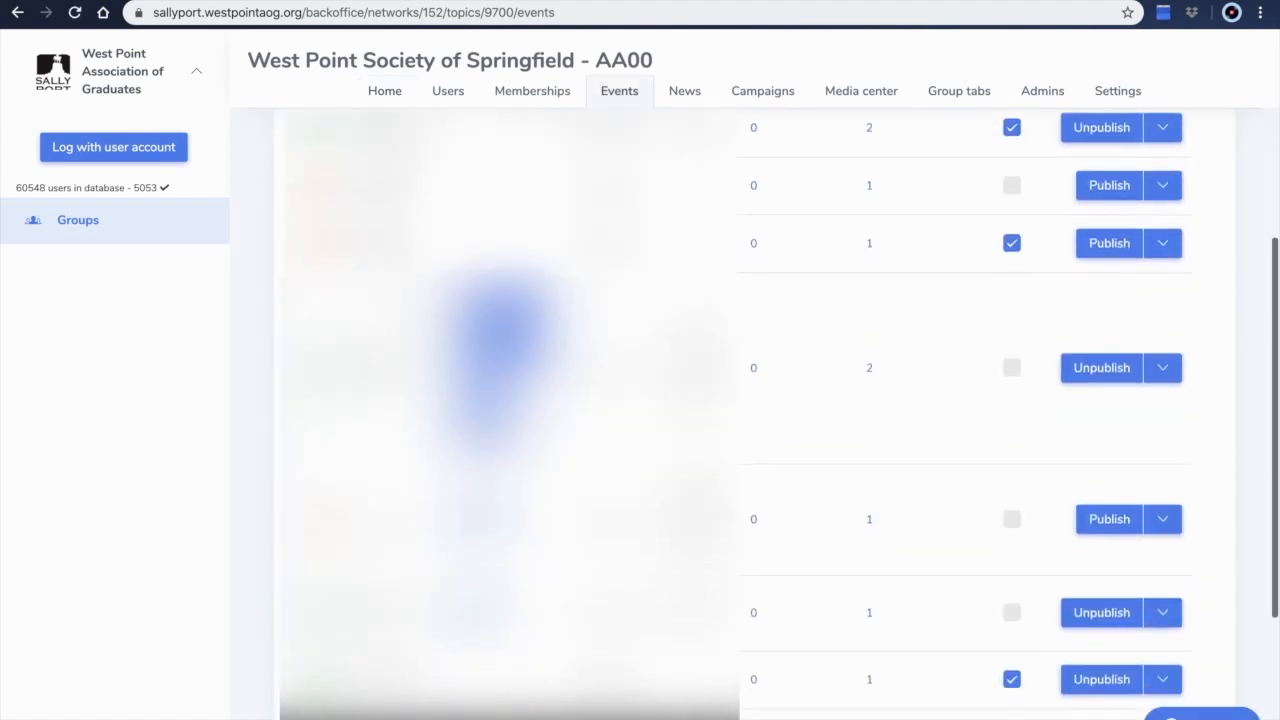
{"action": "scroll", "coordinate": [354, 181], "scroll_direction": "down", "scroll_amount": 1}
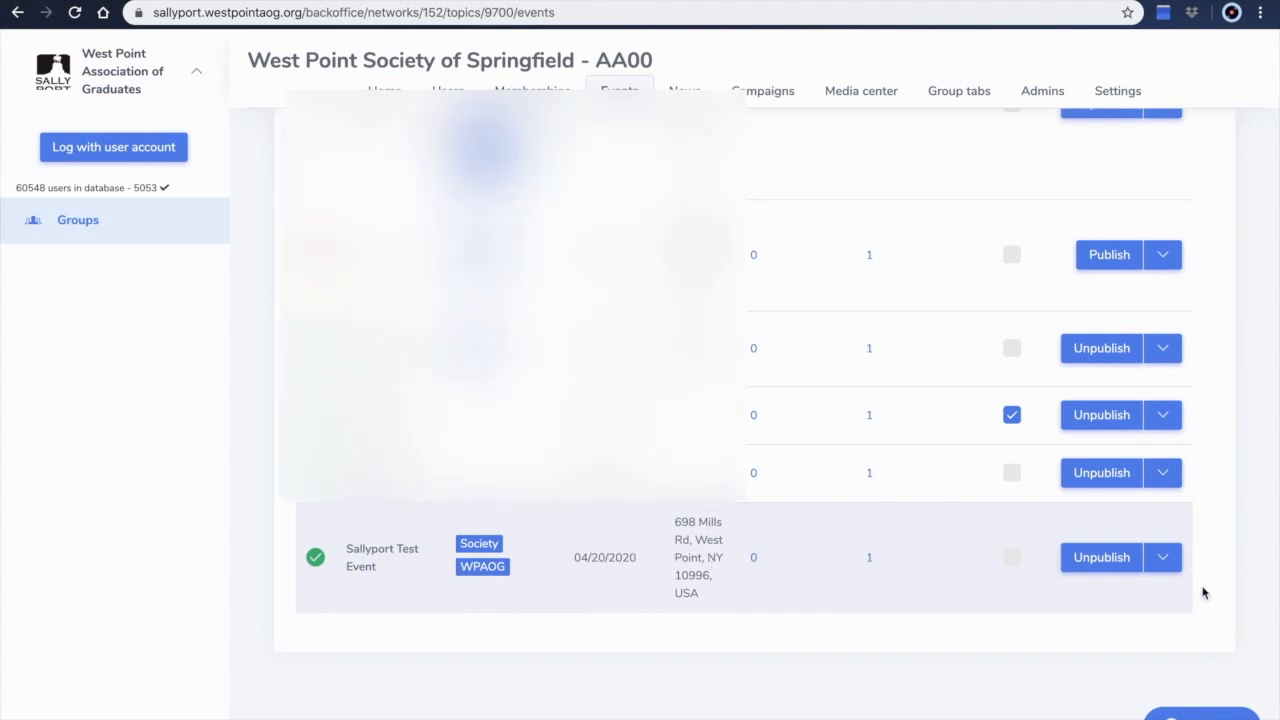
{"action": "left_click", "coordinate": [1165, 565]}
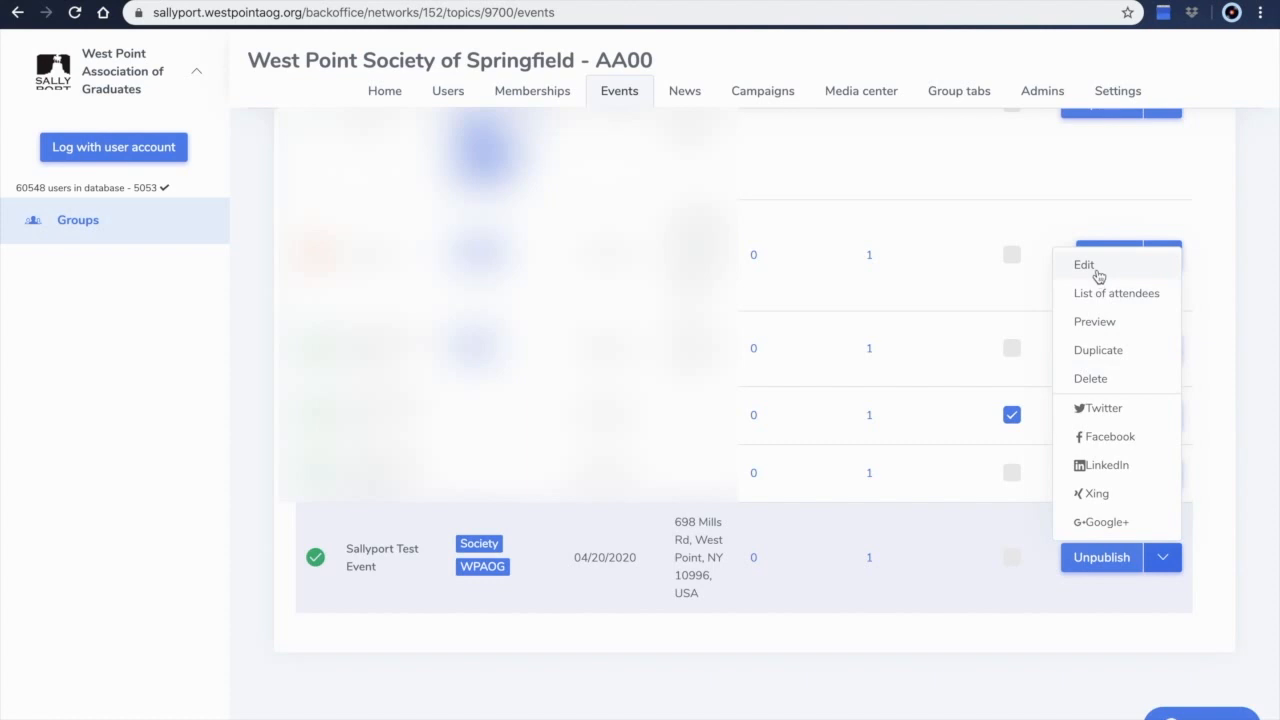